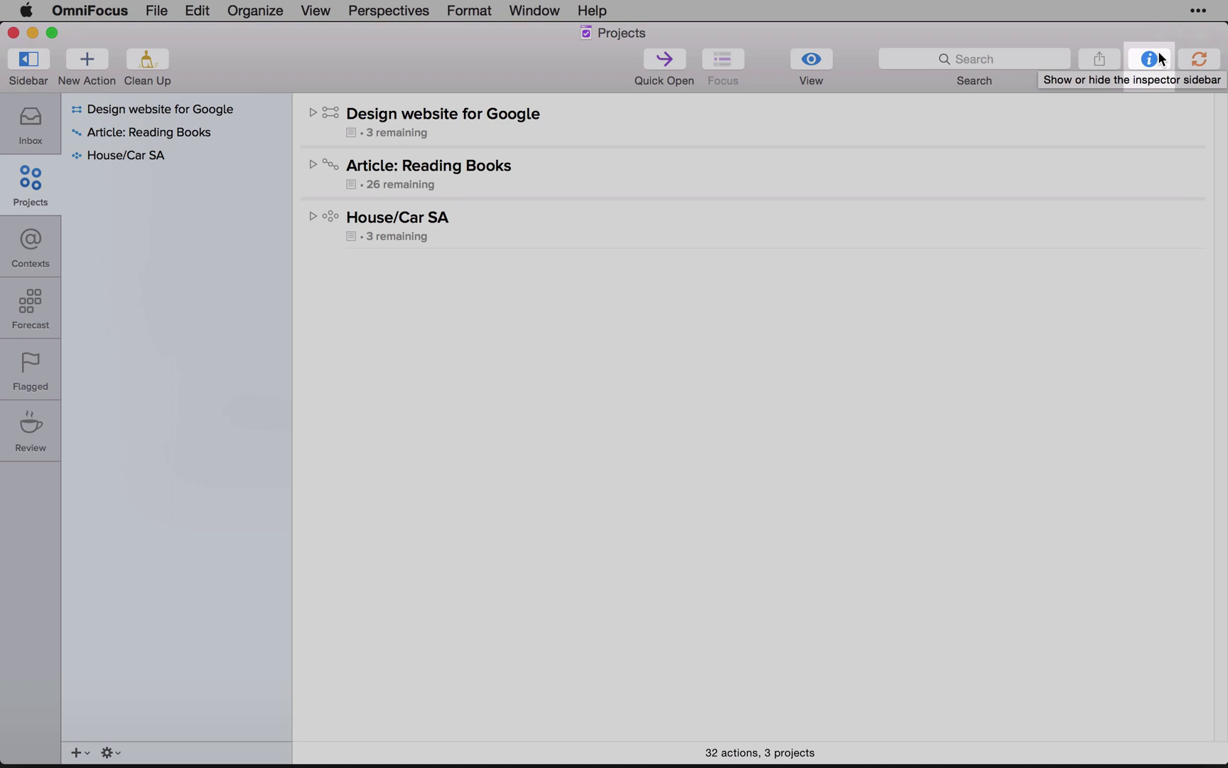
# - Show the inspector and view the available project types for the Design website for Google project
pyautogui.click(1160, 59)
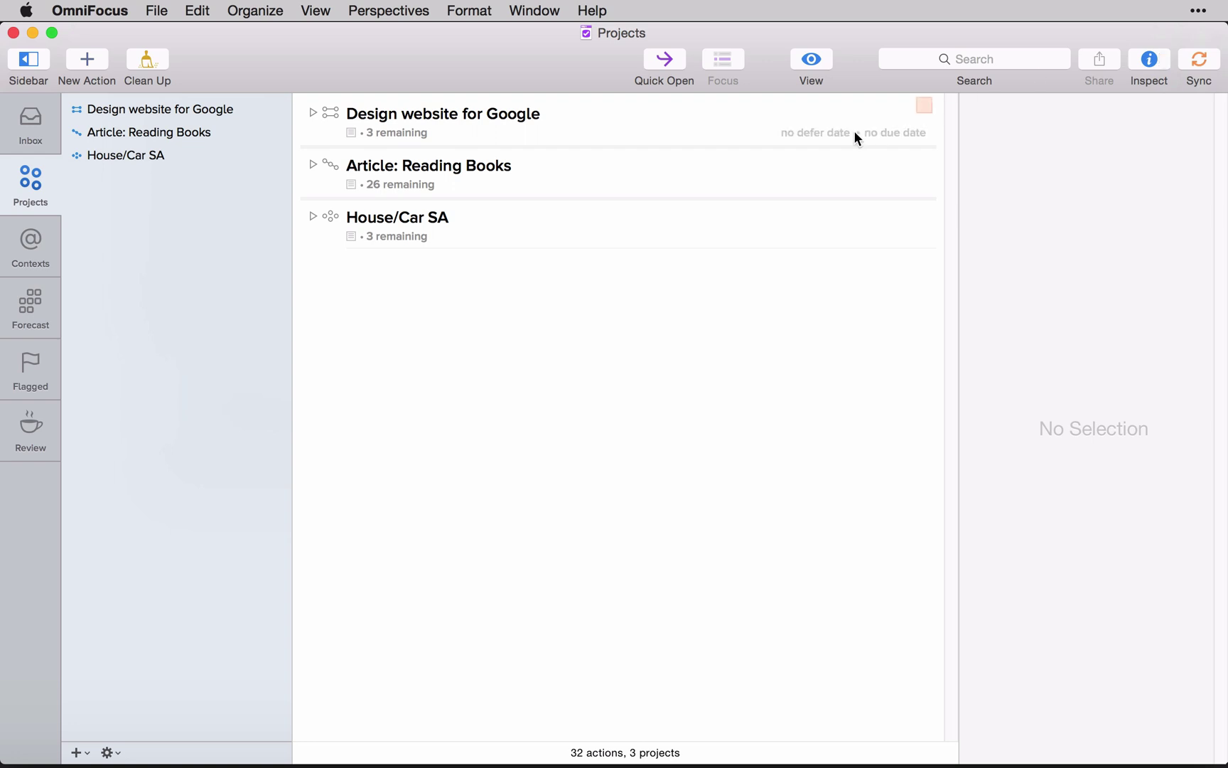
pyautogui.click(855, 131)
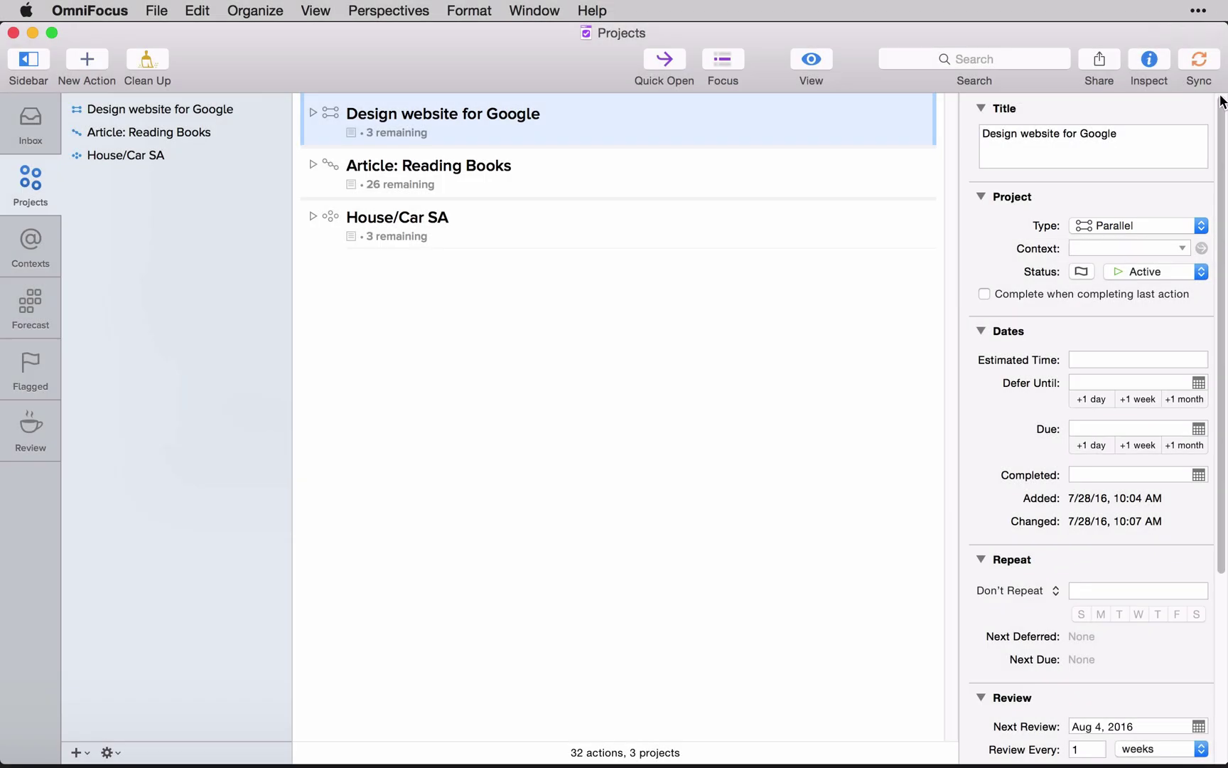
pyautogui.click(1201, 227)
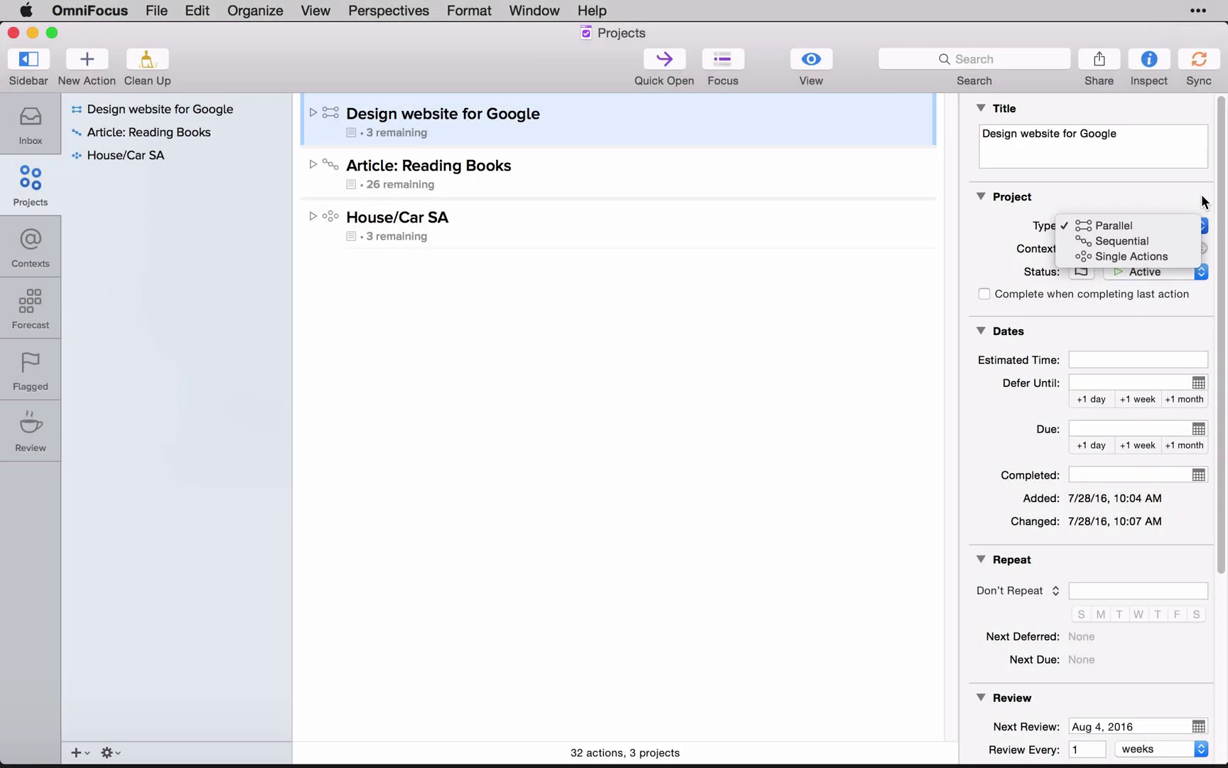
pyautogui.click(1201, 194)
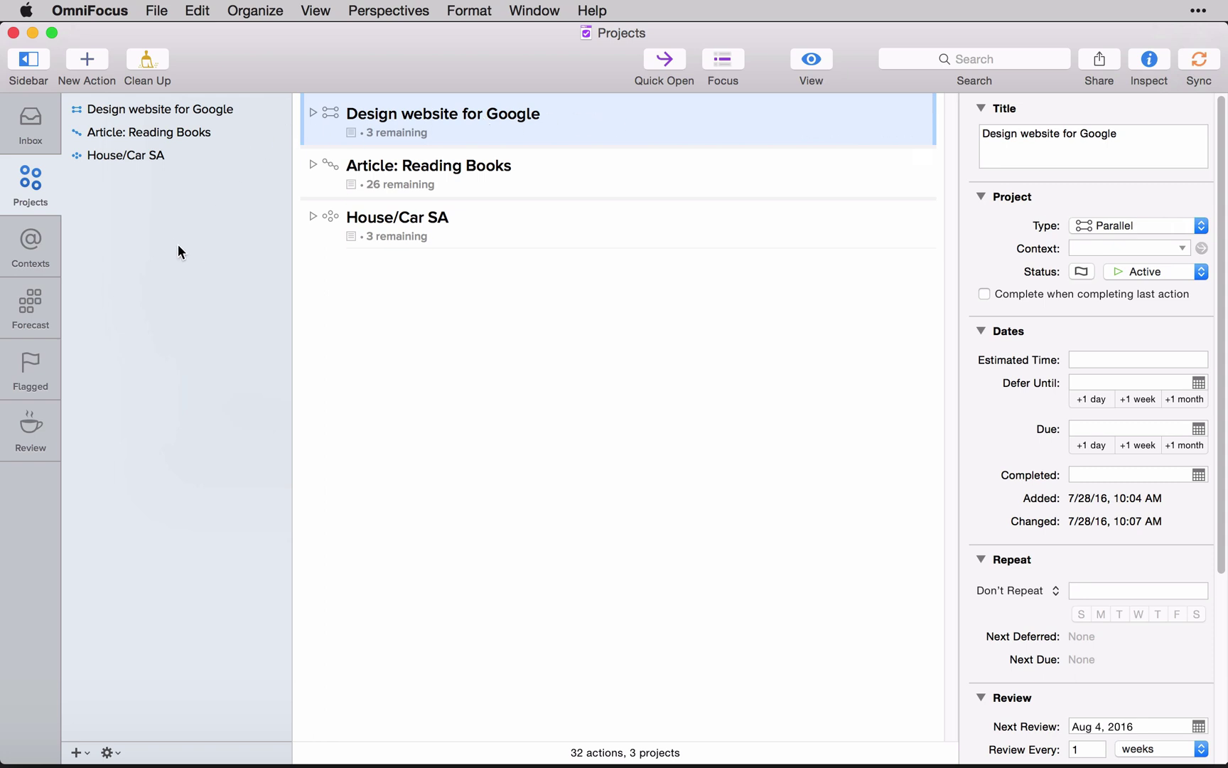
# - Add an action titled "New task" below "Call Larry re: server setup" in the Design website for Google project
pyautogui.click(176, 104)
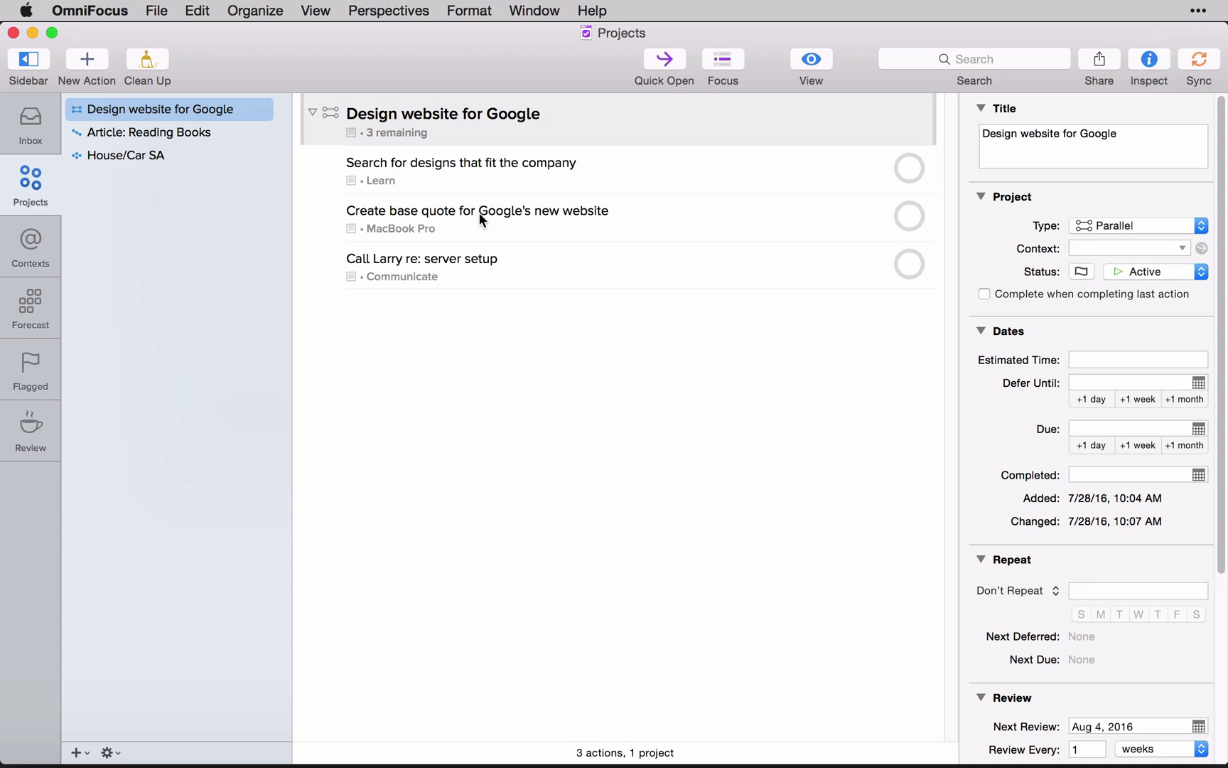
pyautogui.click(599, 274)
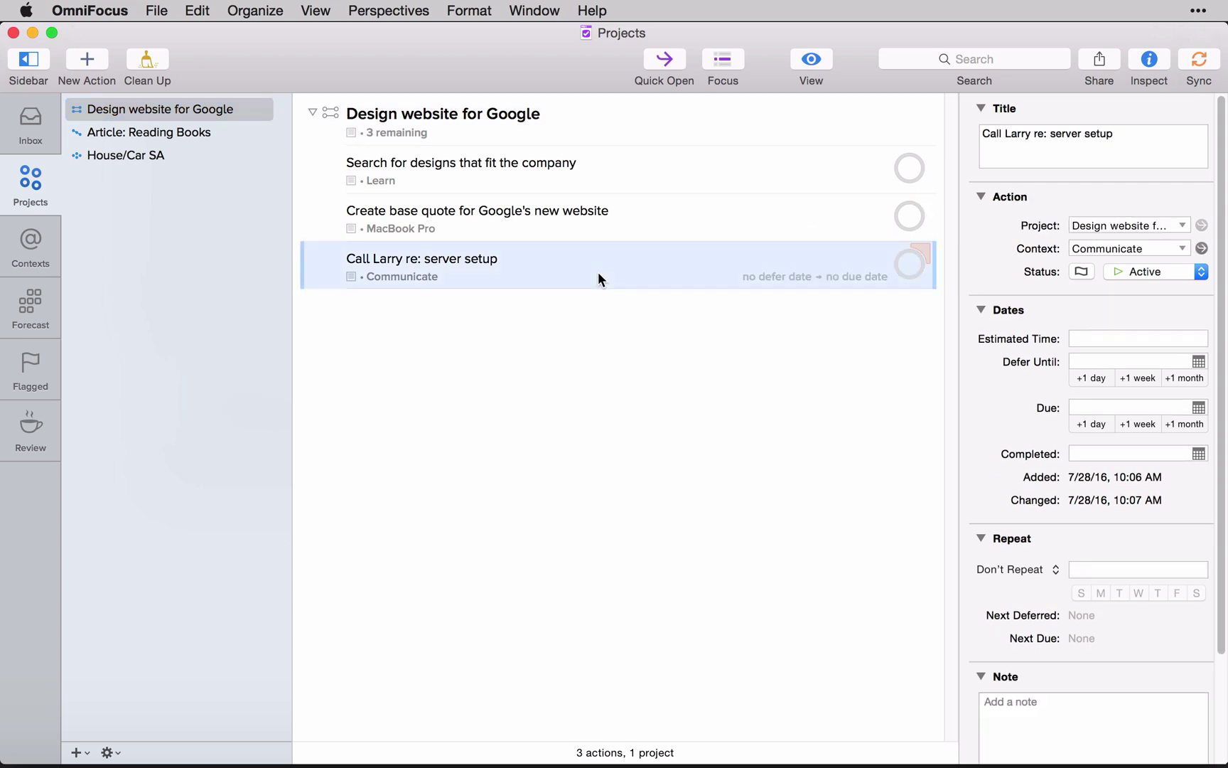
pyautogui.press('Return')
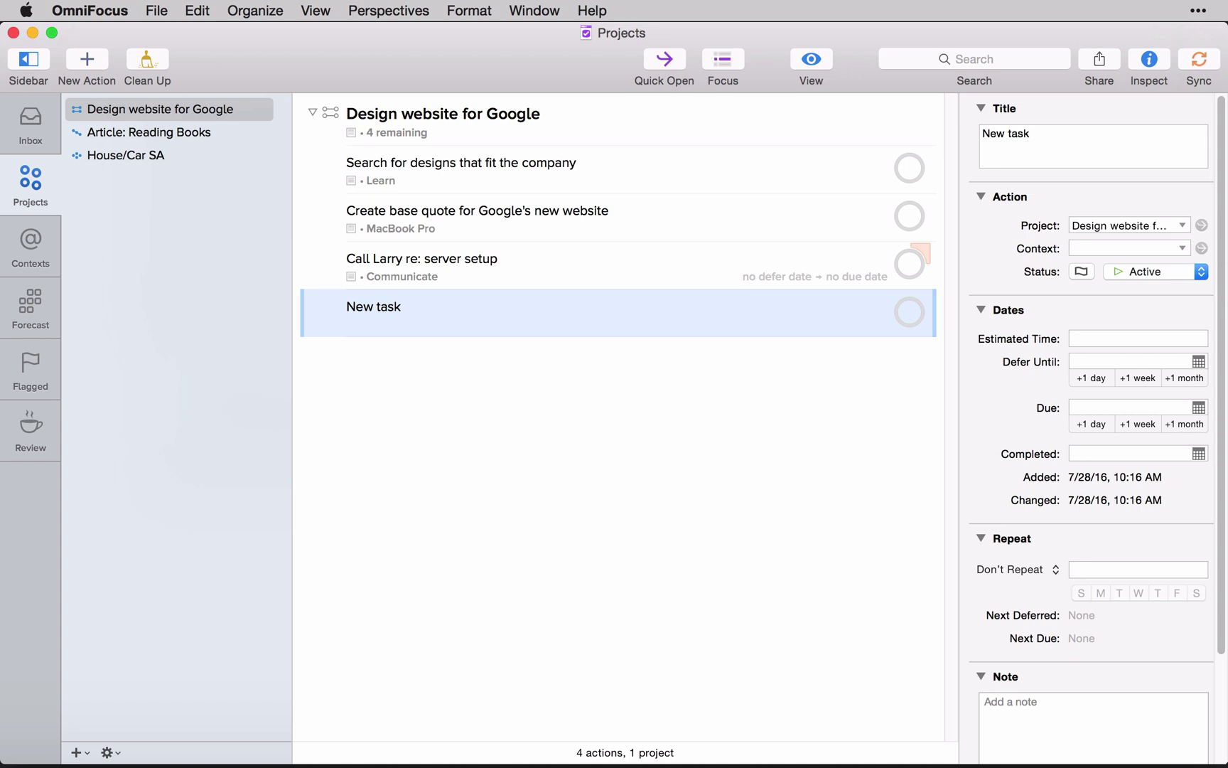
# - Open the Article: Reading Books project and examine its first action and the actions queued behind it
pyautogui.click(207, 130)
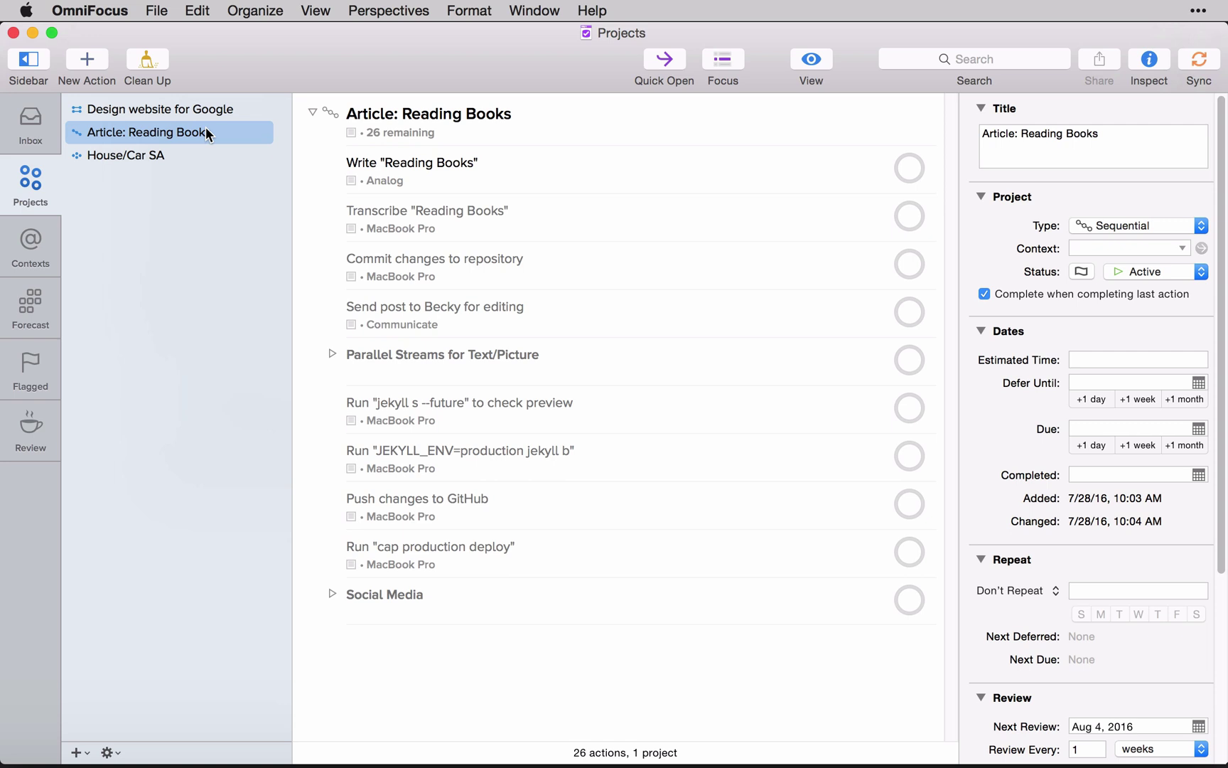
pyautogui.click(560, 178)
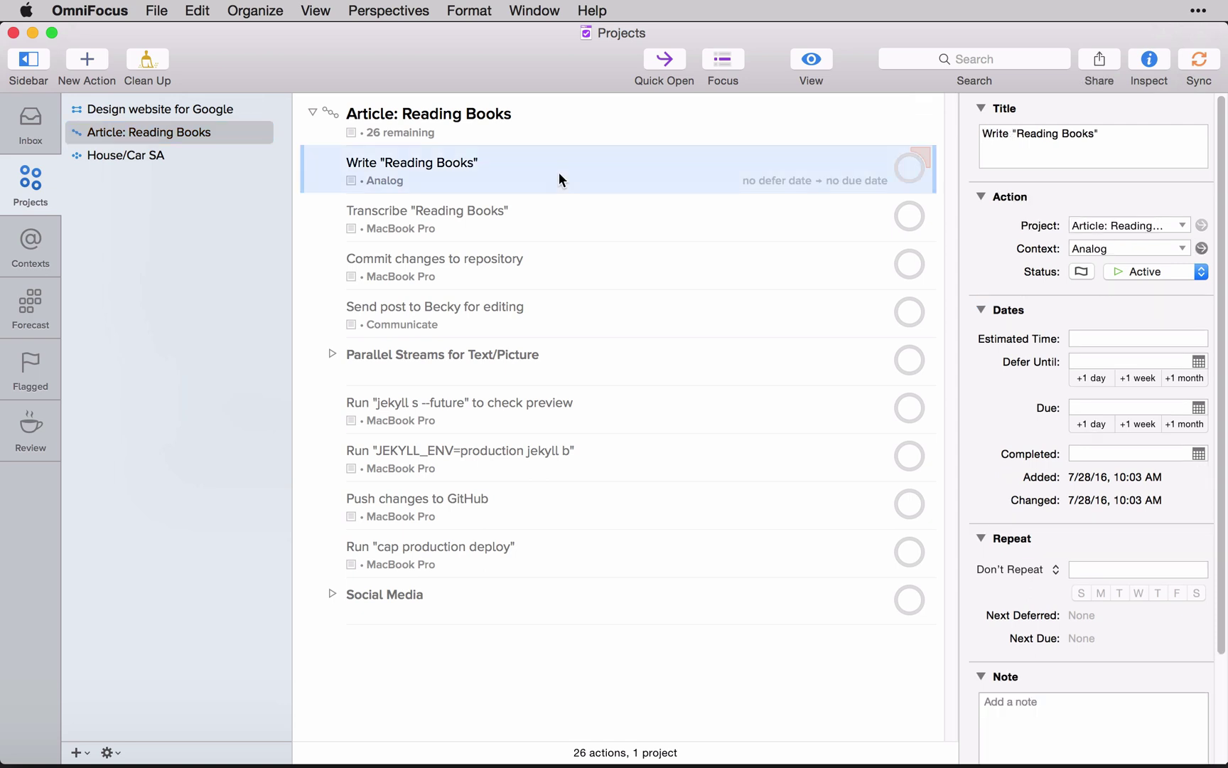
pyautogui.click(565, 202)
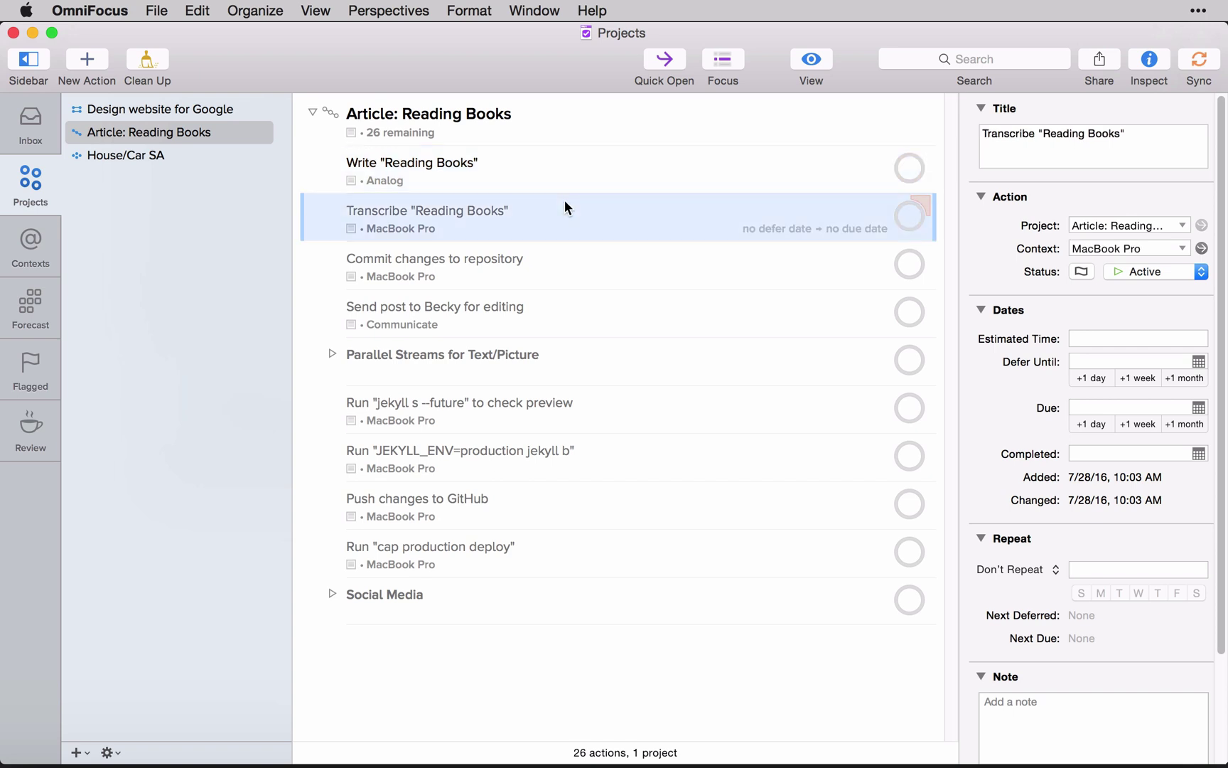
pyautogui.keyDown('shift'); pyautogui.click(521, 591); pyautogui.keyUp('shift')
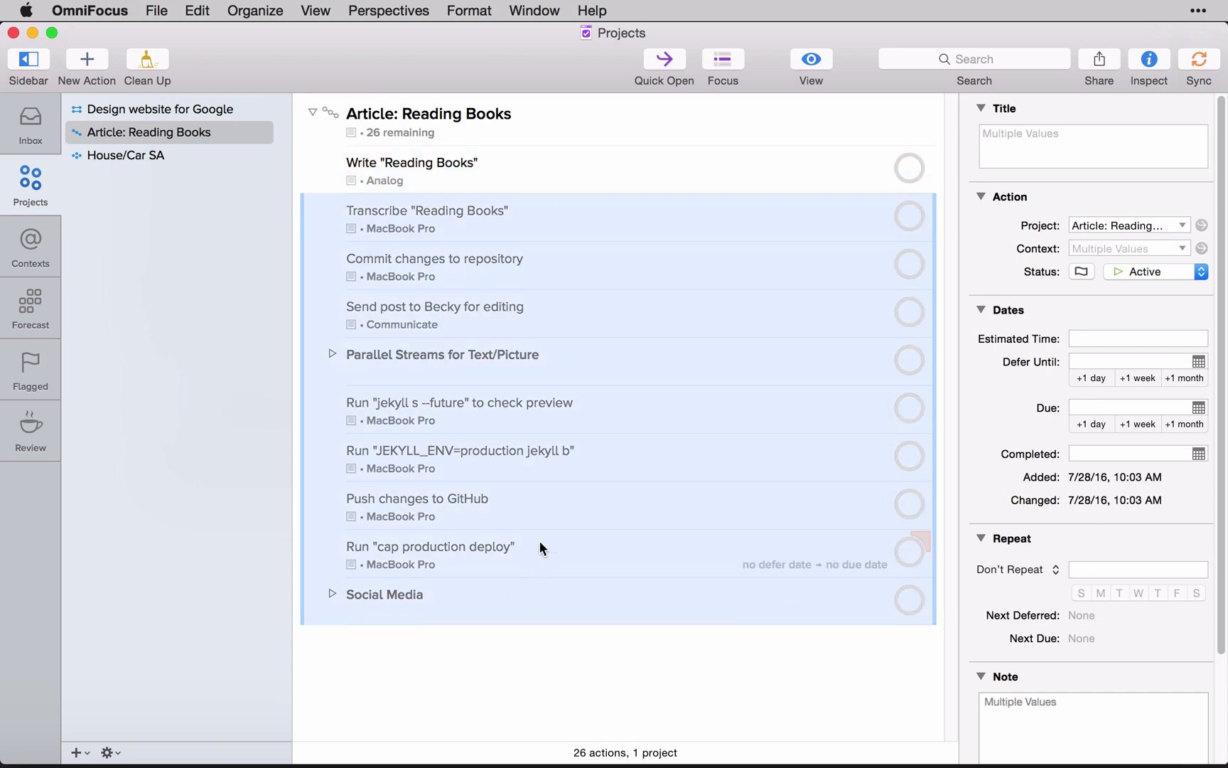
pyautogui.click(664, 644)
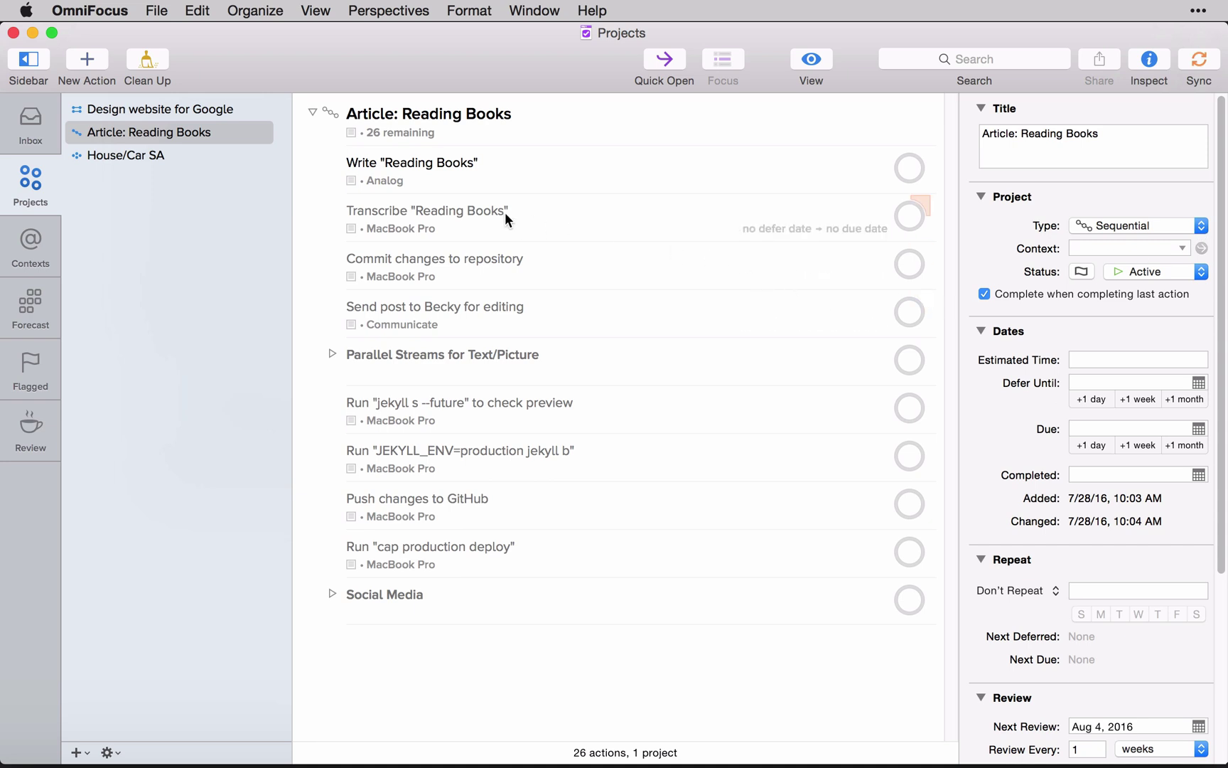
pyautogui.moveTo(527, 214); pyautogui.dragTo(529, 266)
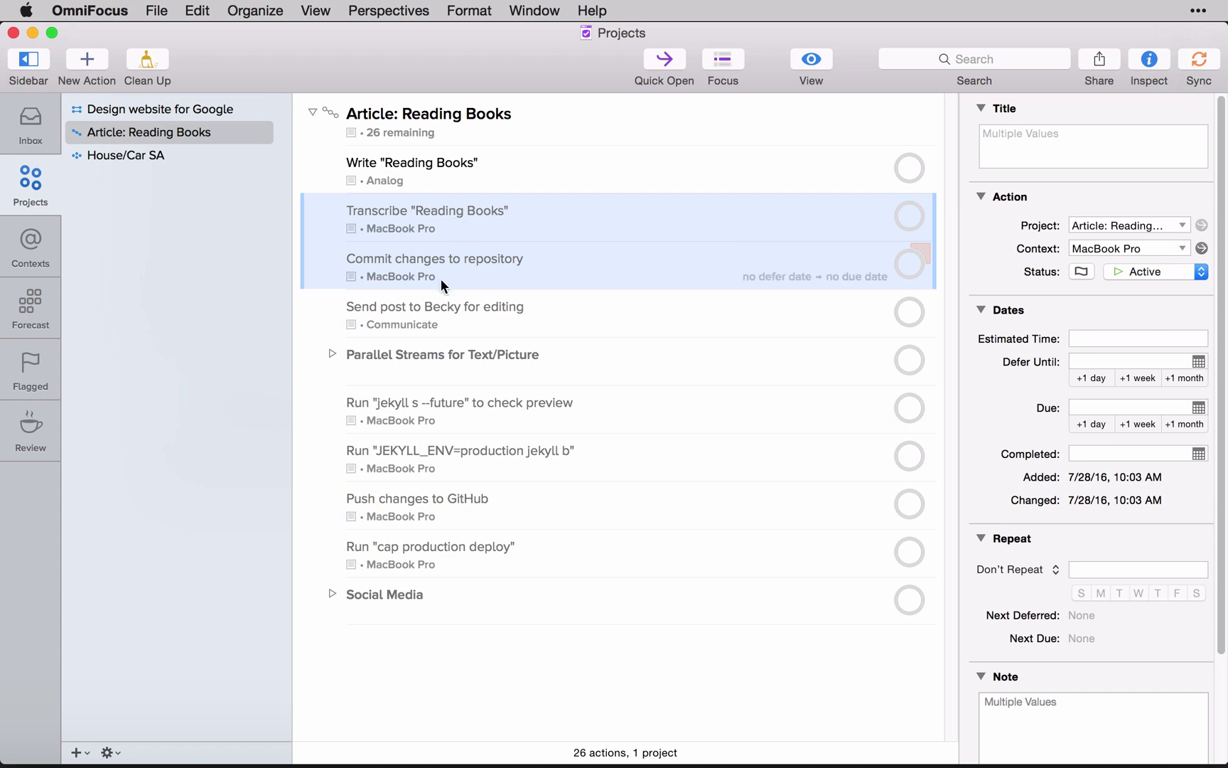
# - Check the available actions of the MacBook Pro context in the Contexts perspective, and return to Projects
pyautogui.click(39, 249)
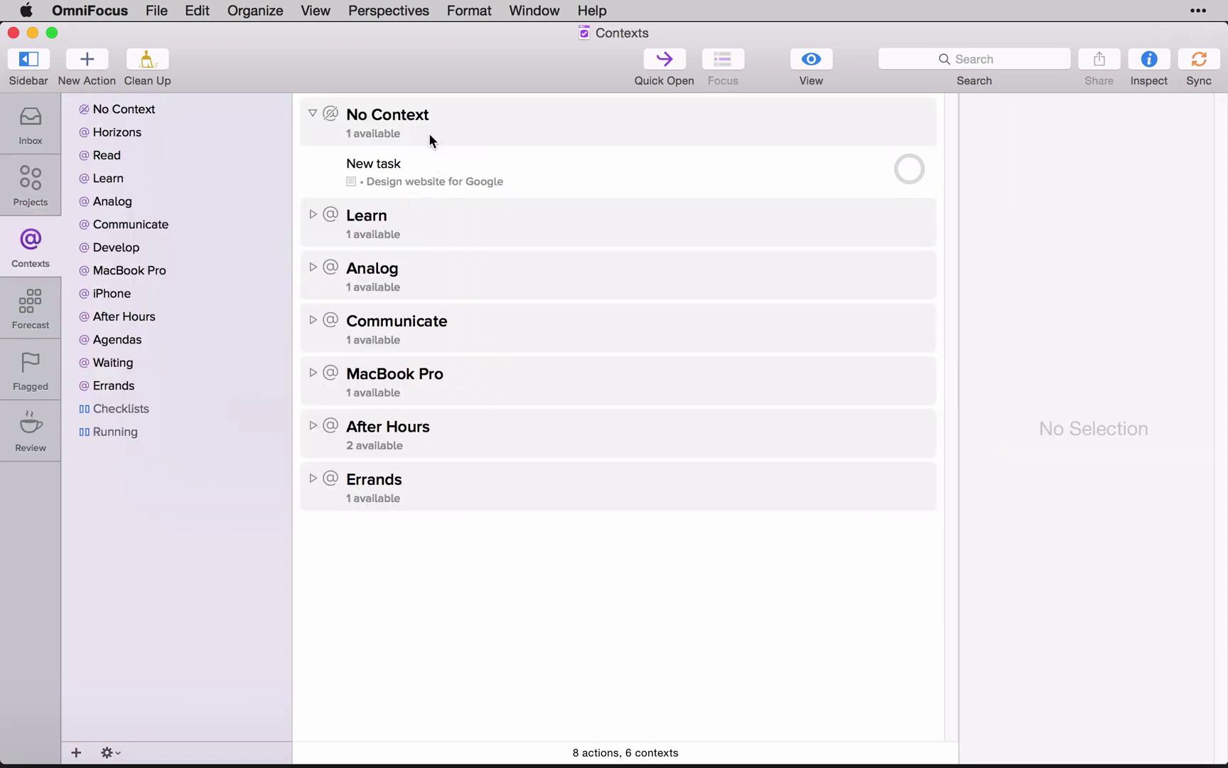
pyautogui.click(313, 373)
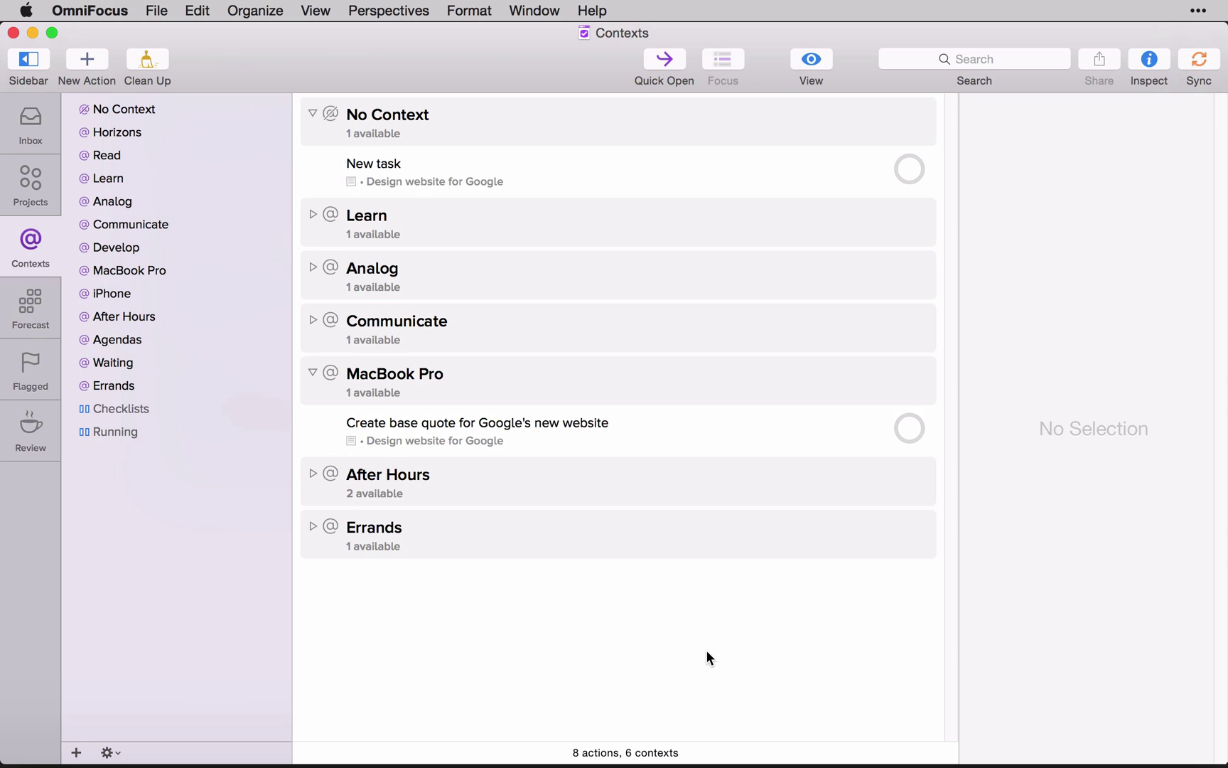
pyautogui.click(23, 164)
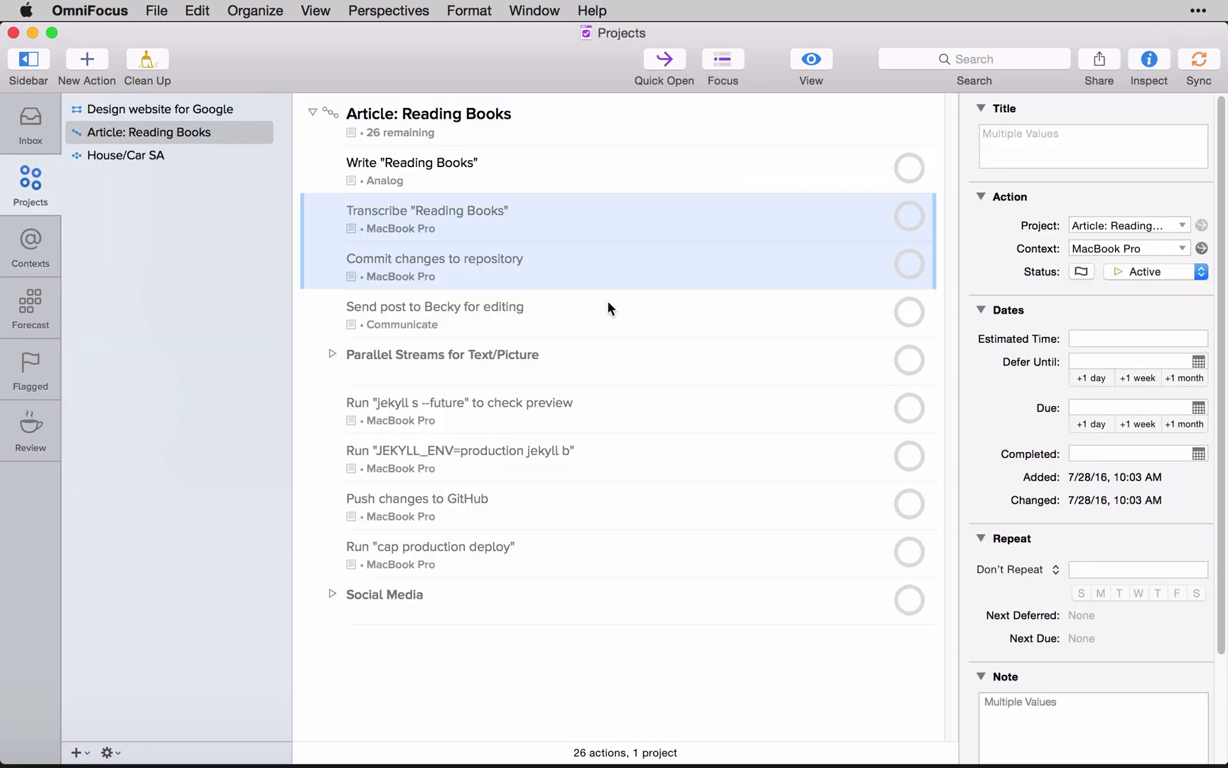
# - Examine the type and completion settings of the Article: Reading Books project in the inspector
pyautogui.click(600, 169)
pyautogui.click(613, 114)
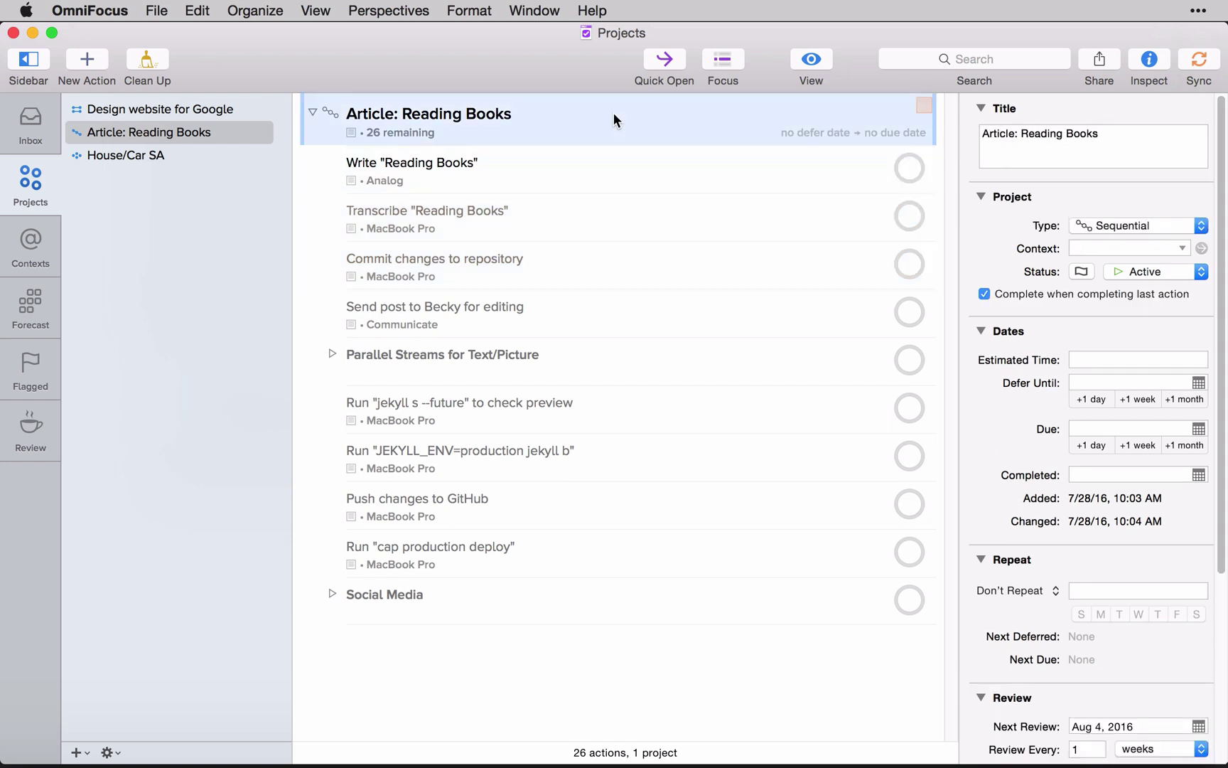
pyautogui.click(693, 636)
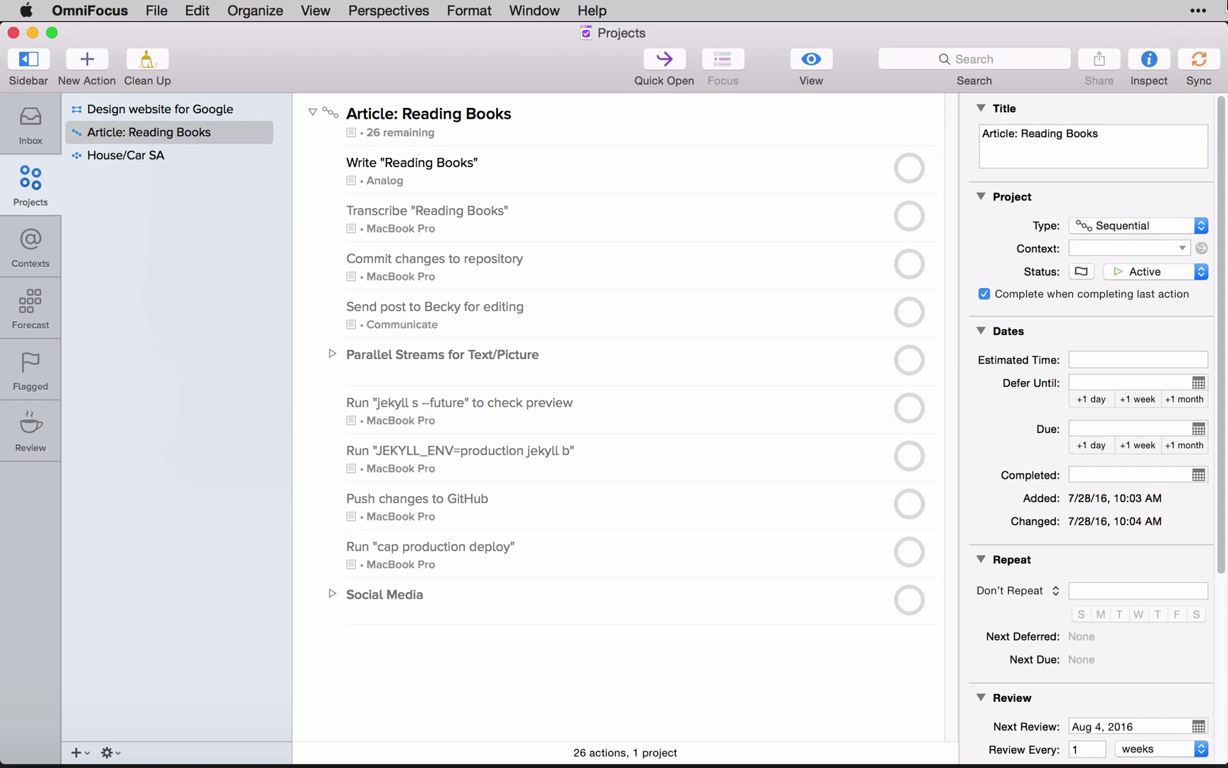
# - Inspect the settings of the Parallel Streams for Text/Picture and Social Media action groups
pyautogui.click(617, 365)
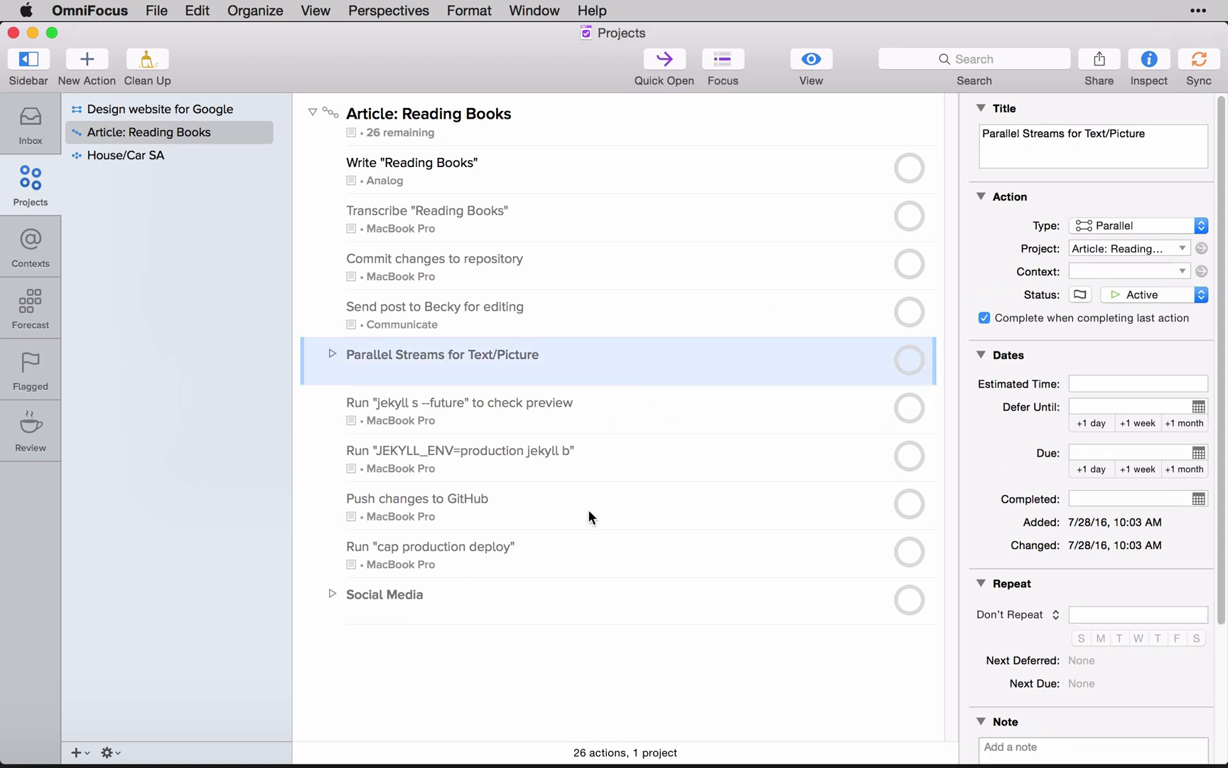
pyautogui.keyDown('super'); pyautogui.click(574, 595); pyautogui.keyUp('super')
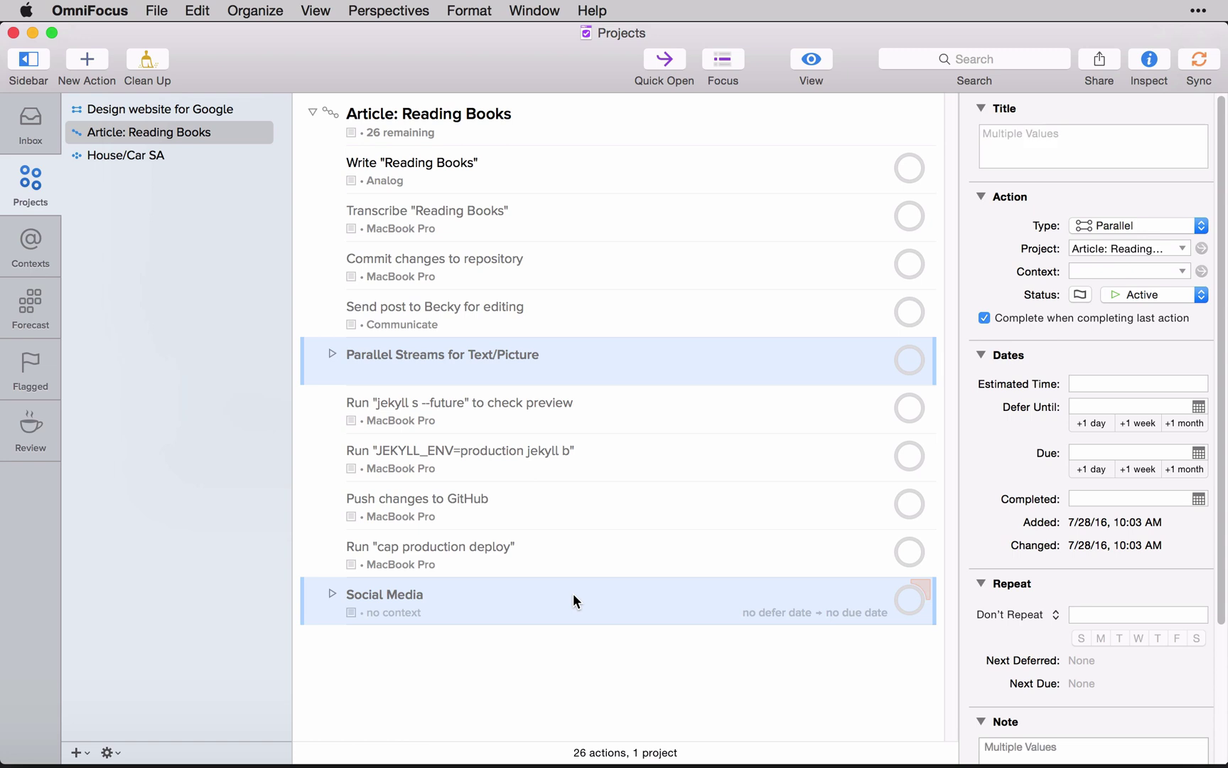
pyautogui.click(578, 416)
pyautogui.click(573, 372)
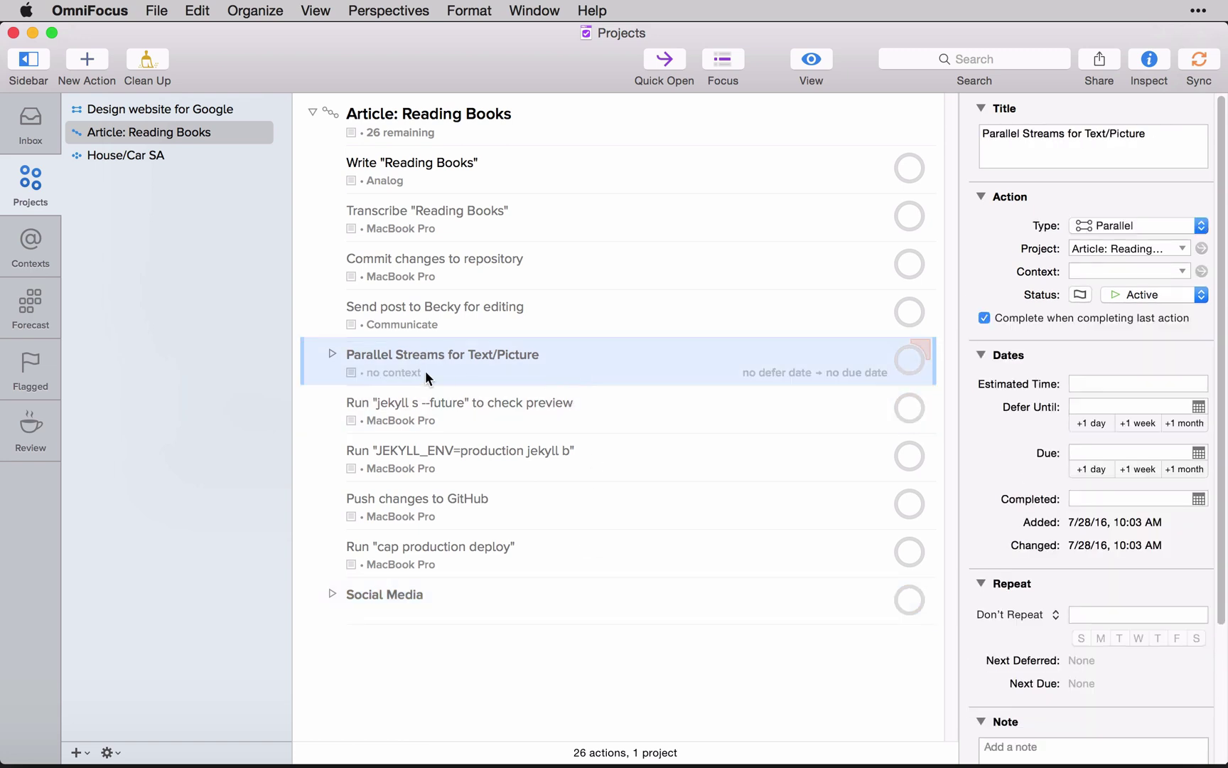
# - Expand Parallel Streams for Text/Picture with its Next Actions for Text and Next Actions for Picture subgroups, and review their actions
pyautogui.click(332, 353)
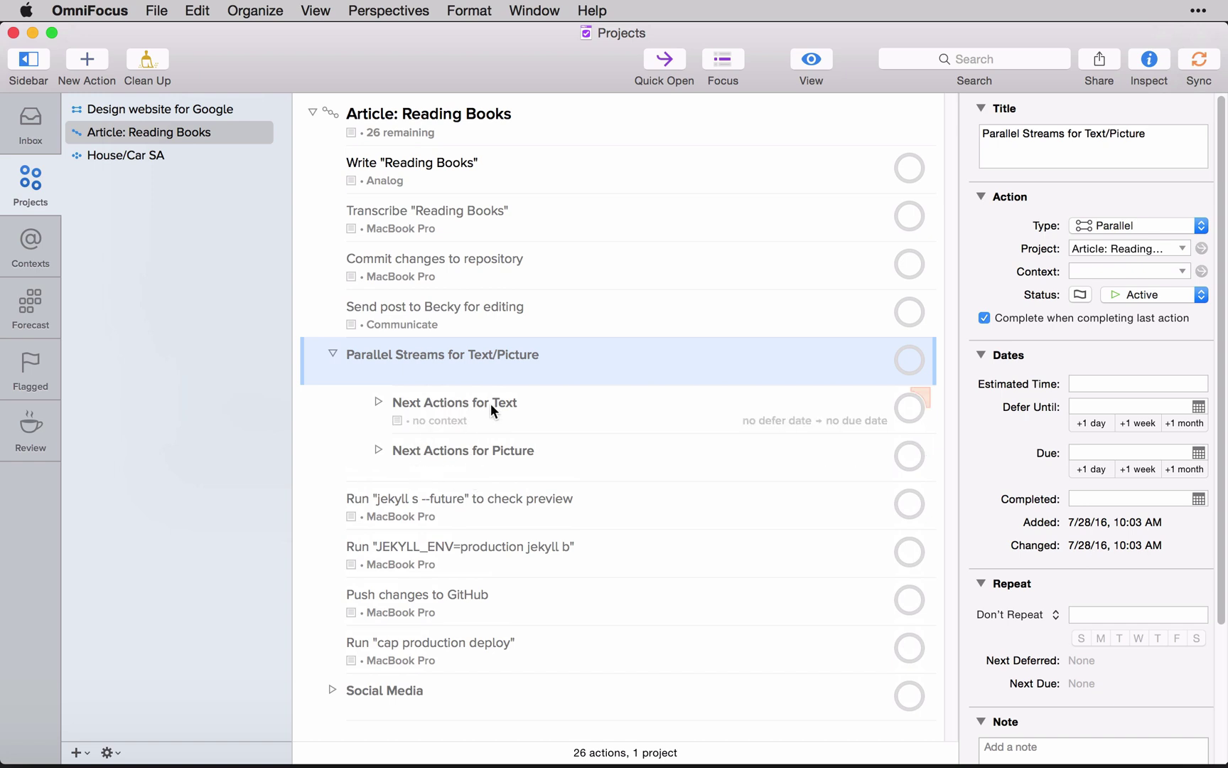
pyautogui.click(379, 450)
pyautogui.click(378, 402)
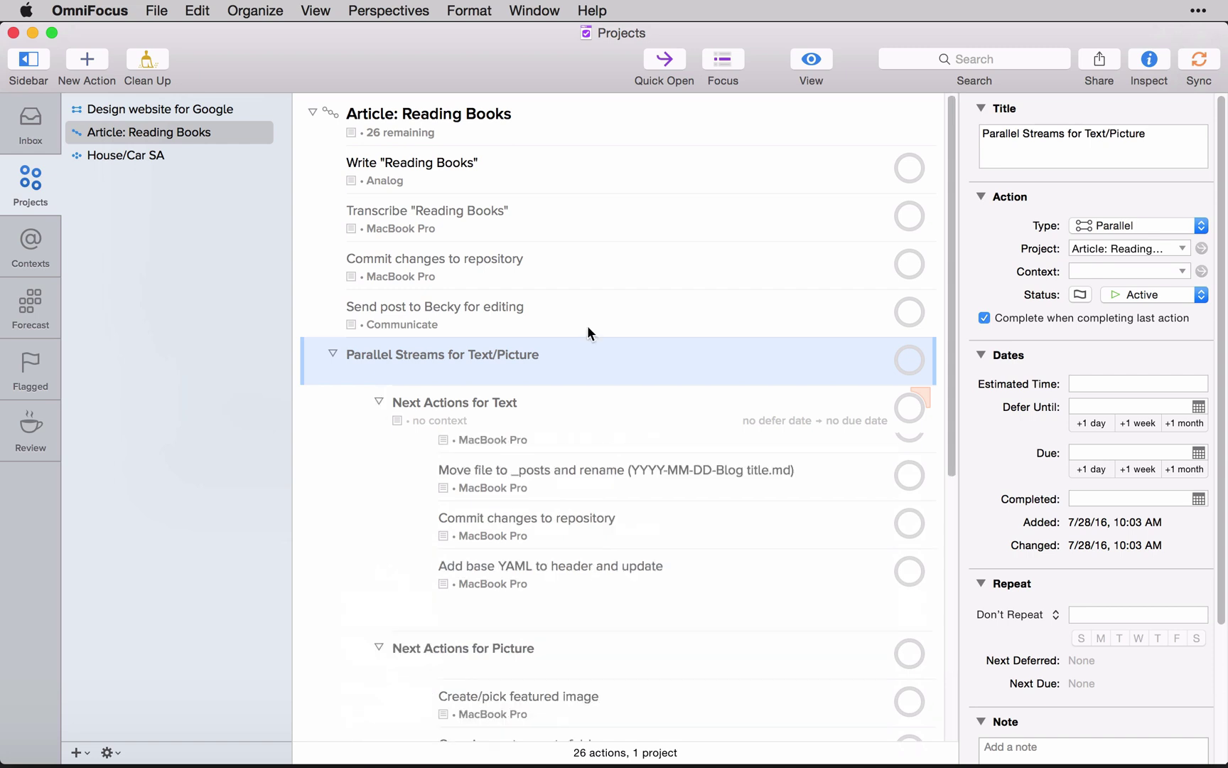
pyautogui.scroll(-3, 682, 386)
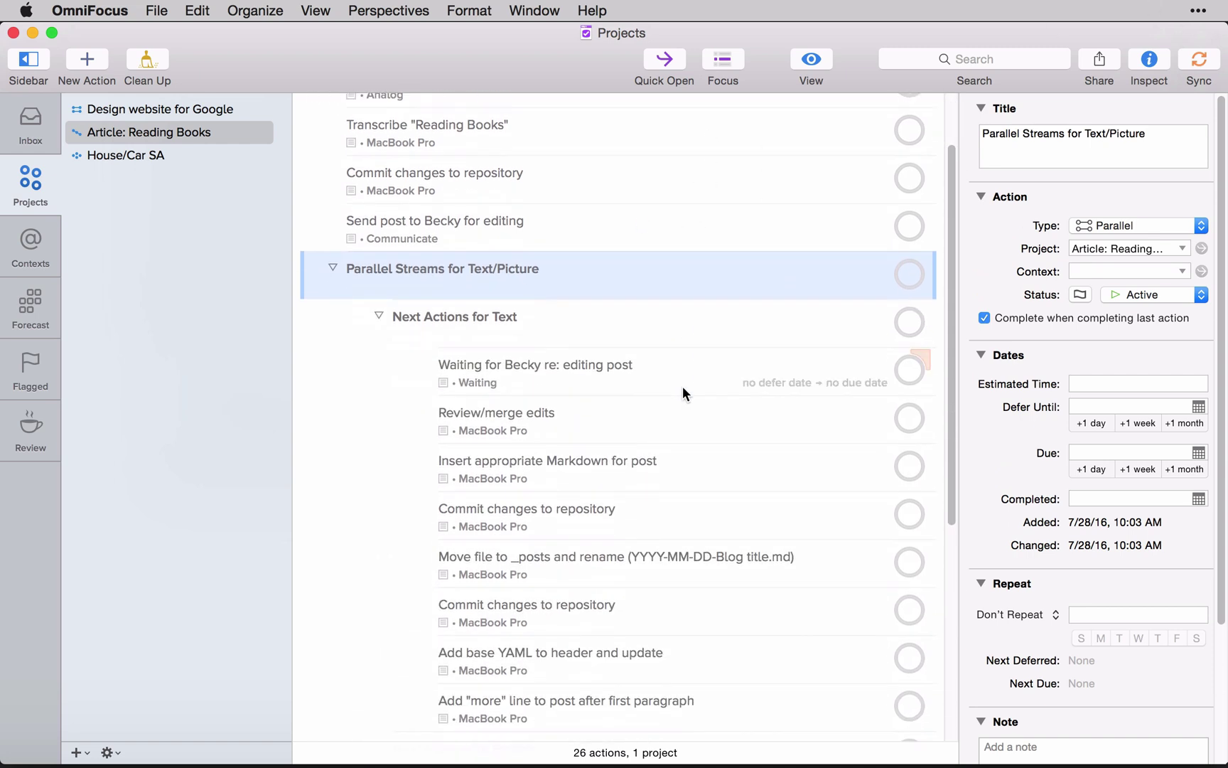
pyautogui.scroll(-4, 683, 389)
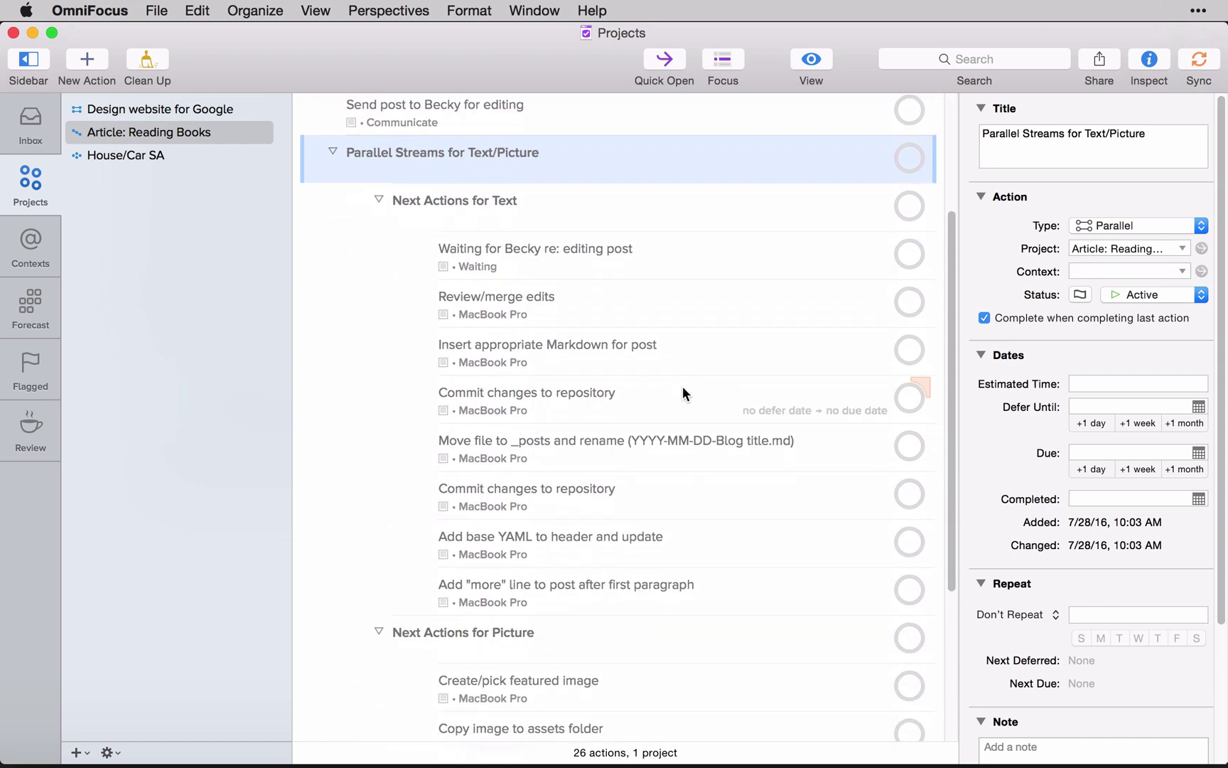
pyautogui.scroll(-1, 682, 386)
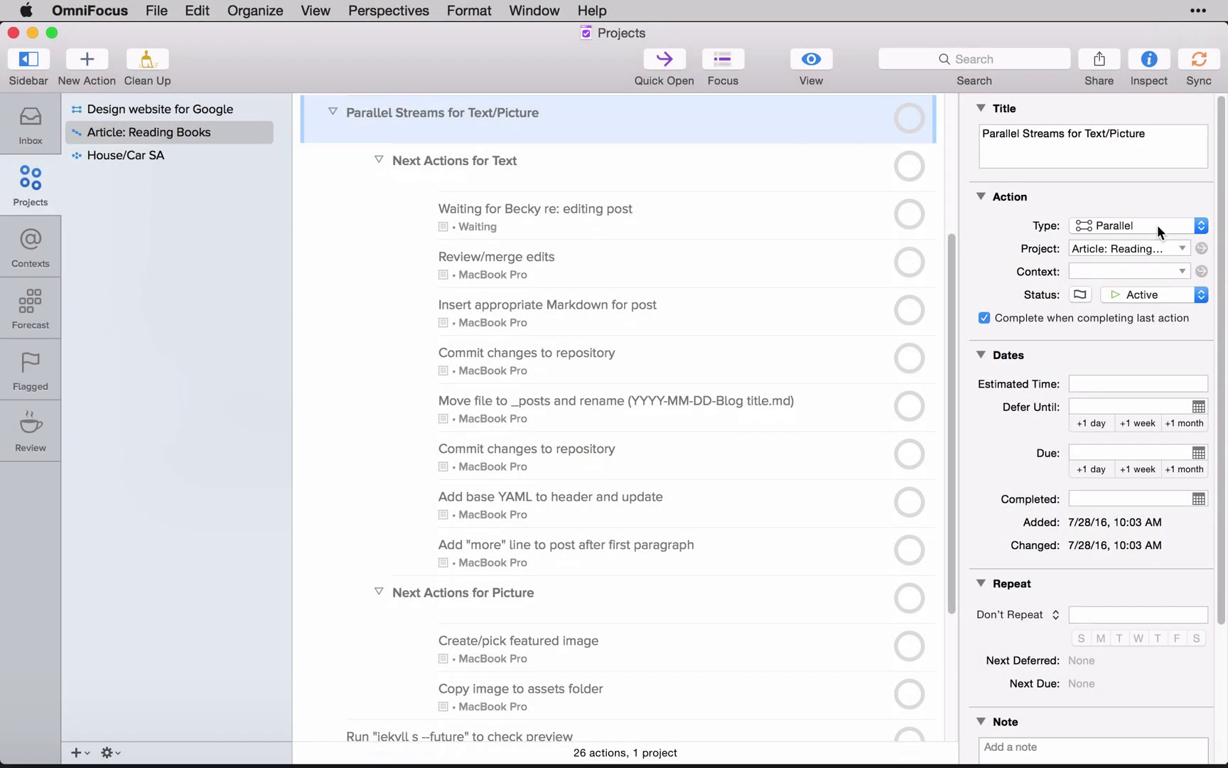
# - Compare the type of the Article: Reading Books project with that of the Next Actions for Text group
pyautogui.scroll(3, 683, 268)
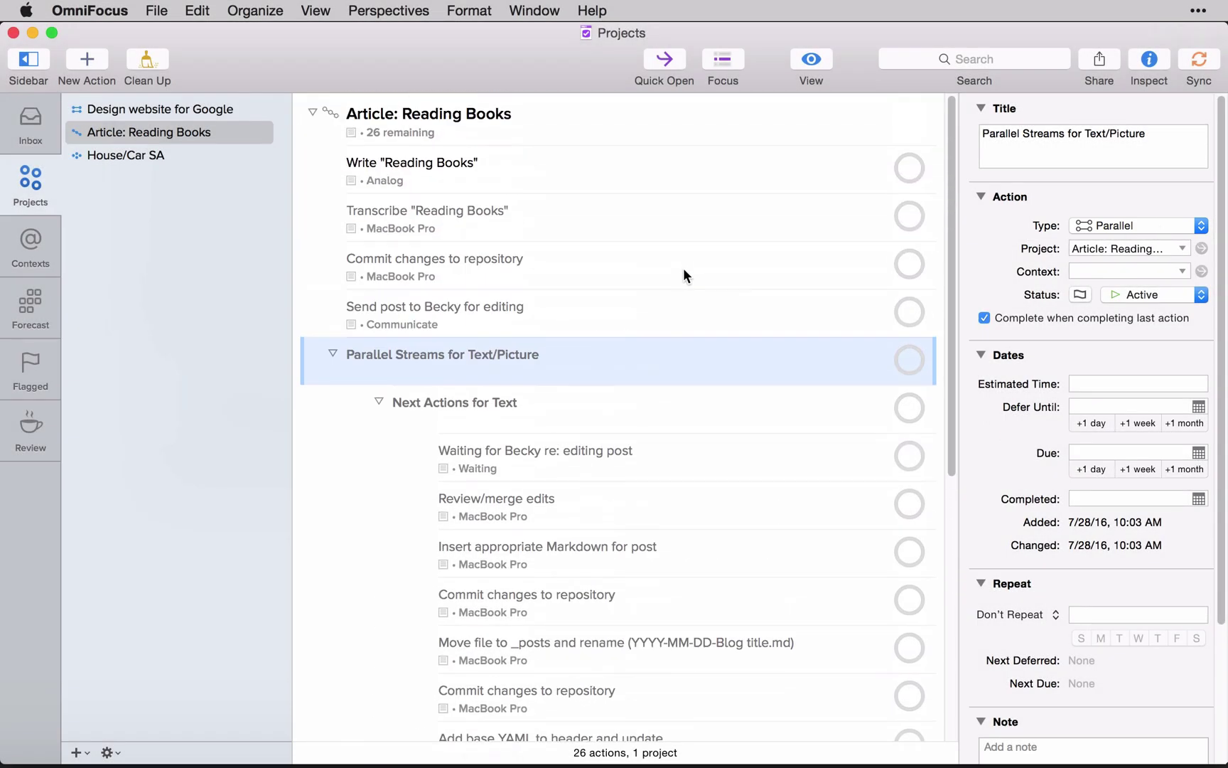
pyautogui.click(666, 125)
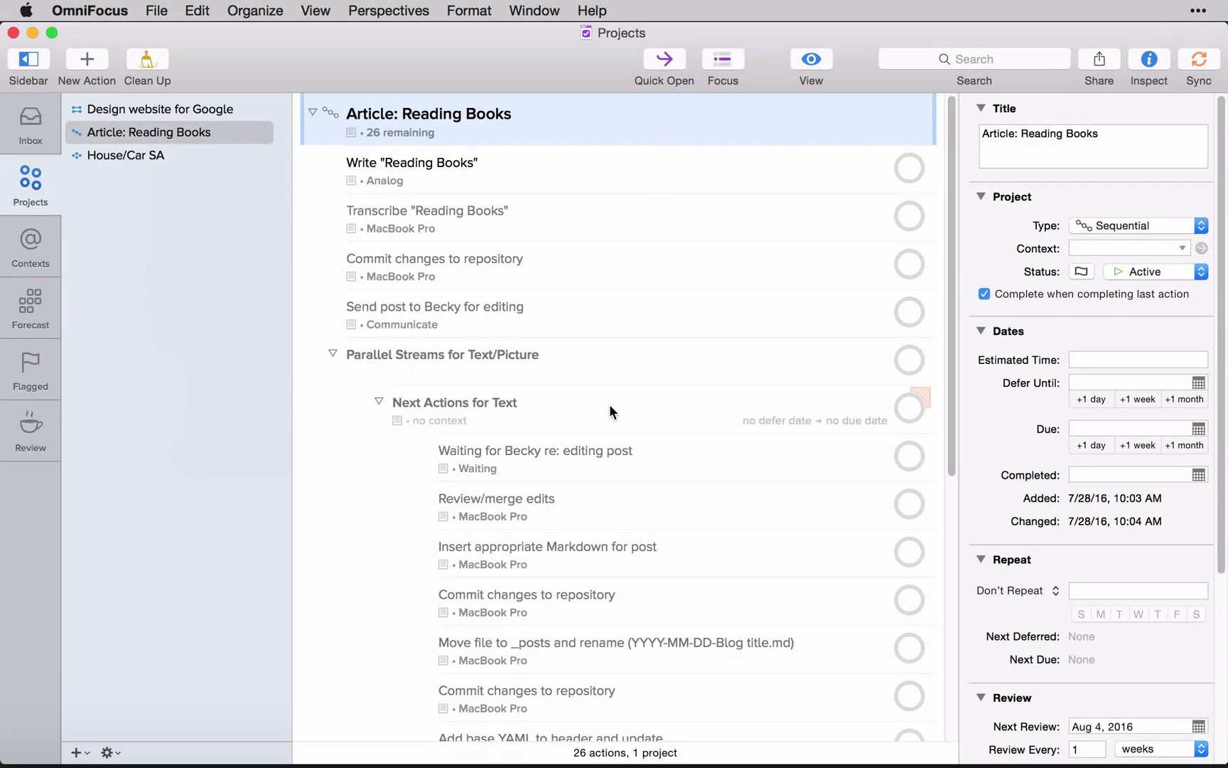
pyautogui.click(609, 411)
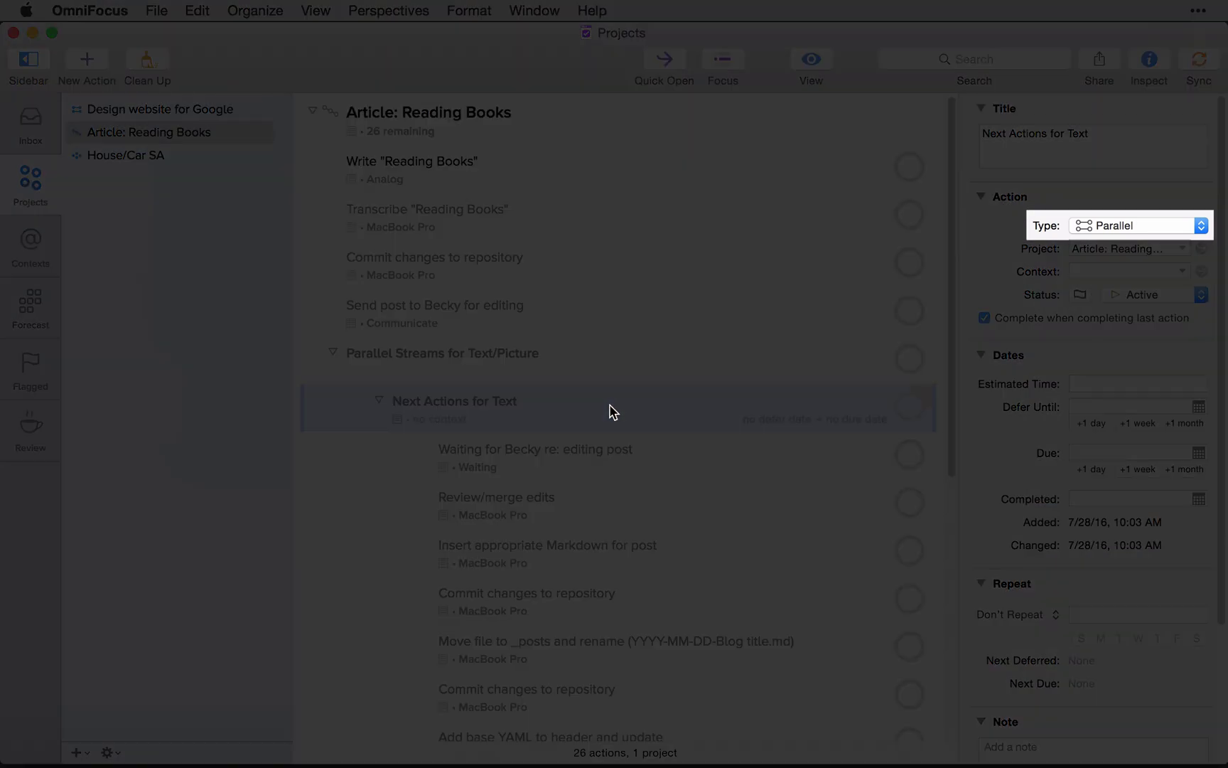
# - Read through the actions nested under Next Actions for Text and Next Actions for Picture
pyautogui.scroll(-5, 609, 411)
pyautogui.scroll(-3, 609, 411)
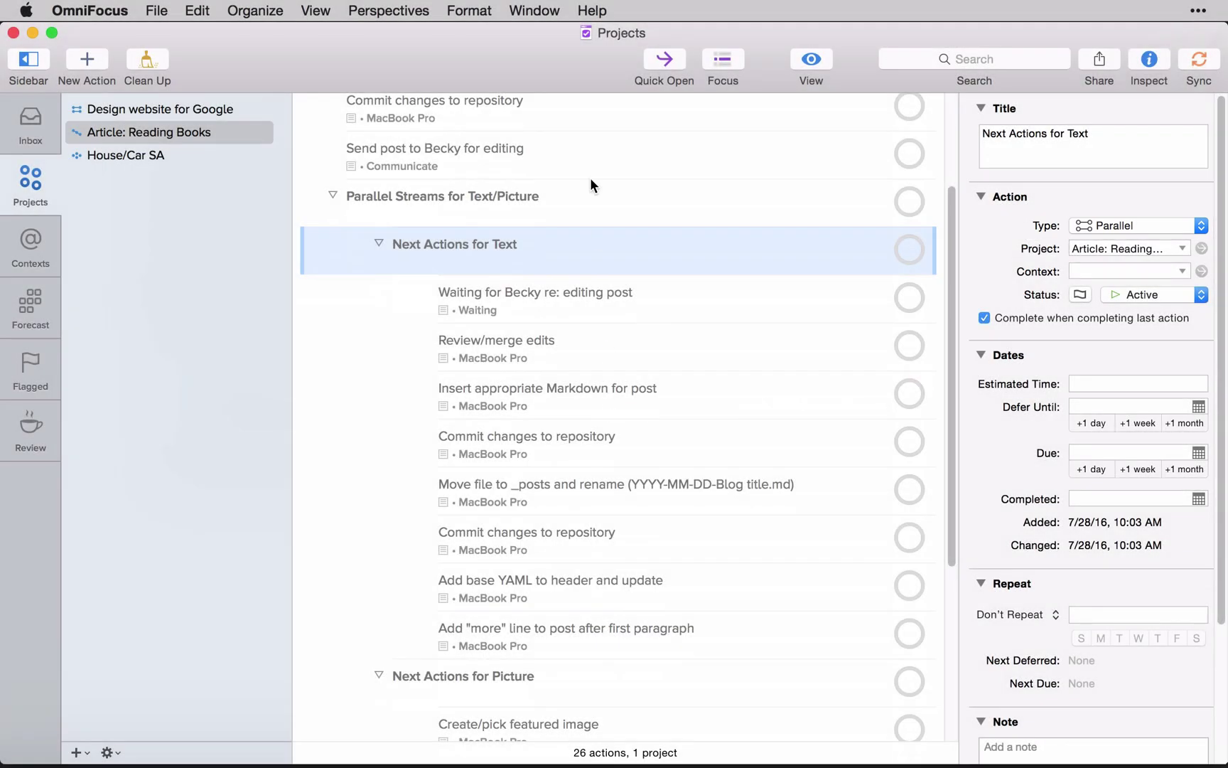
pyautogui.scroll(1, 594, 121)
pyautogui.scroll(4, 594, 150)
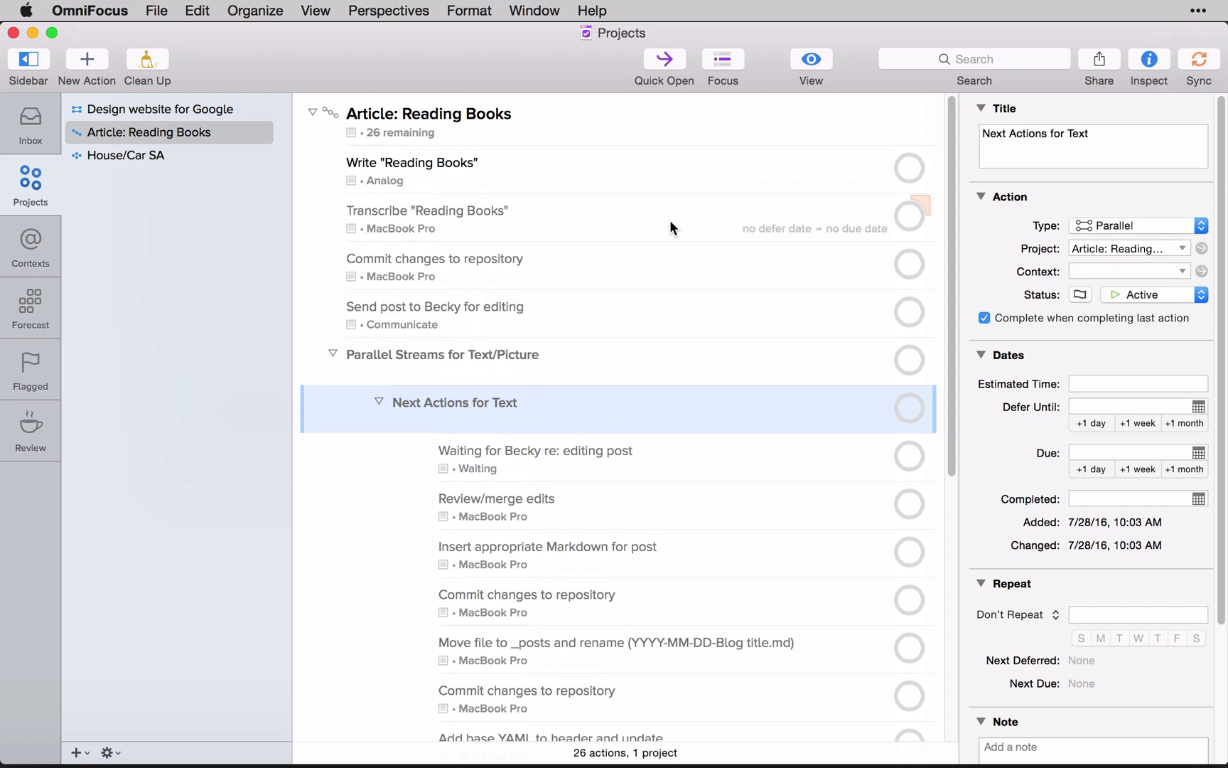
pyautogui.scroll(-5, 671, 225)
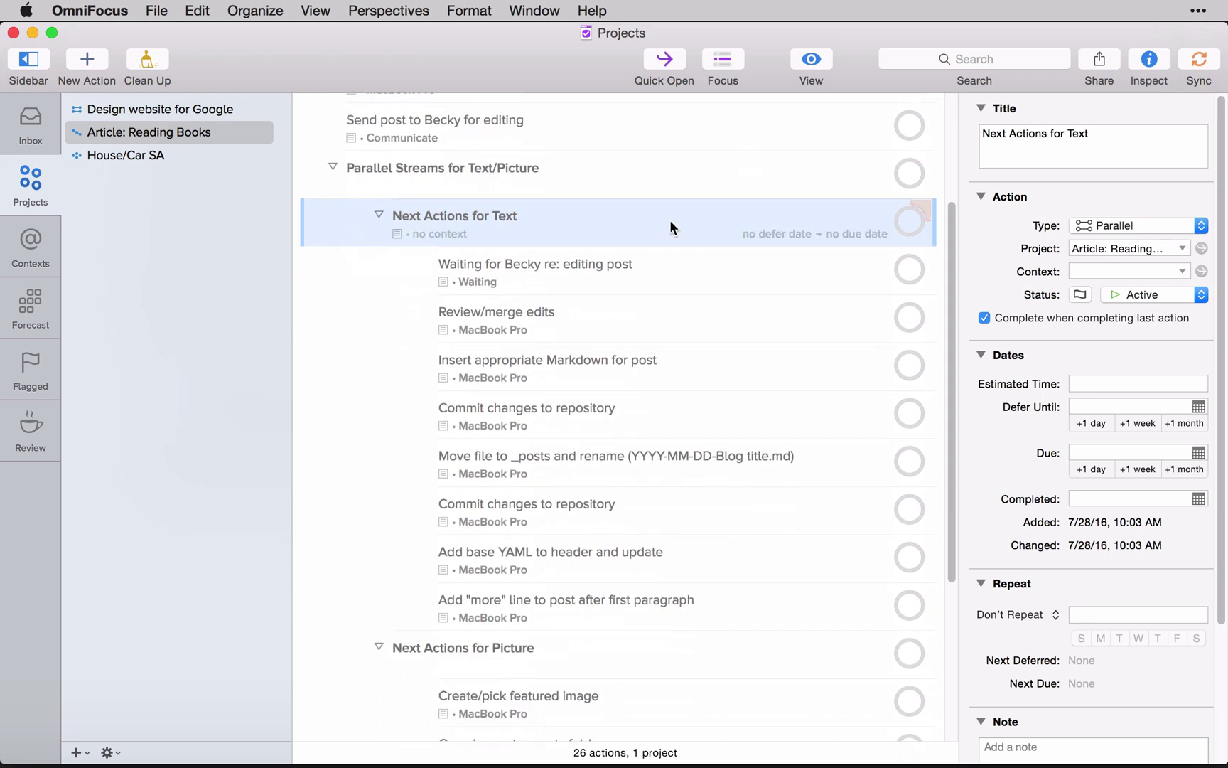
pyautogui.scroll(-3, 669, 220)
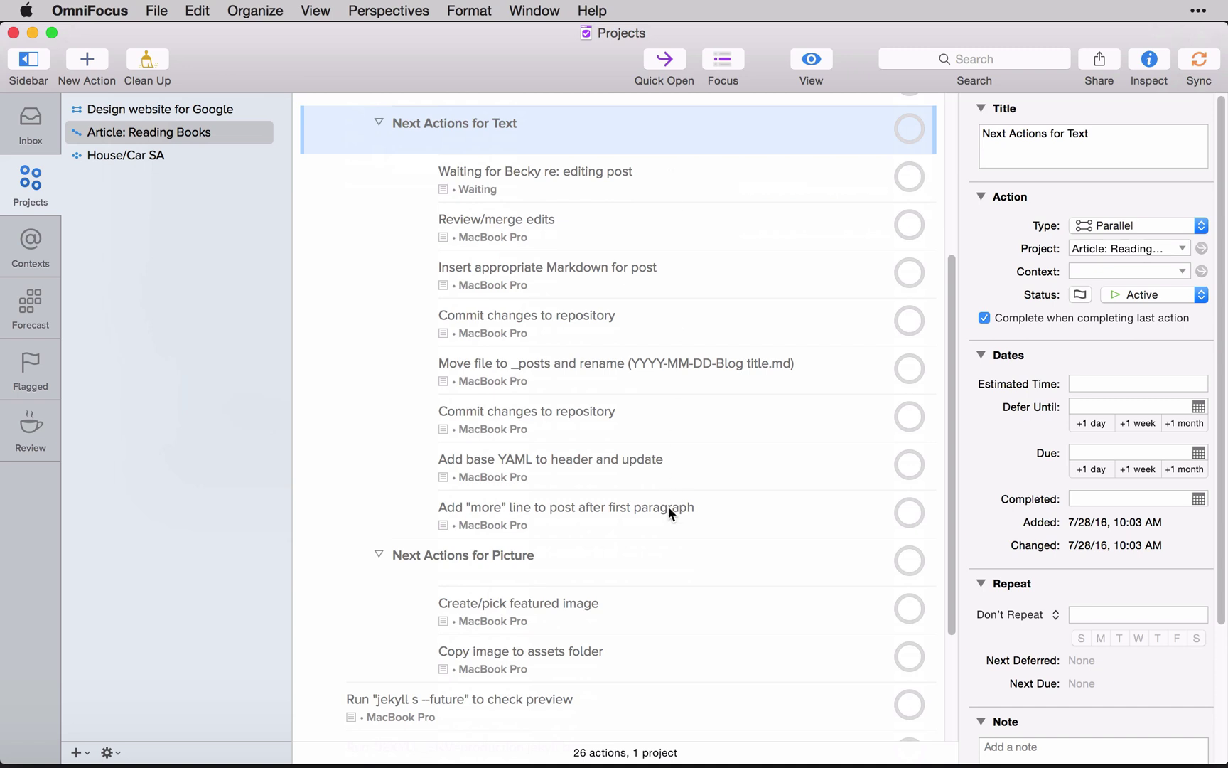
# - Inspect the "Create/pick featured image" action and collapse the Parallel Streams for Text/Picture group
pyautogui.click(630, 610)
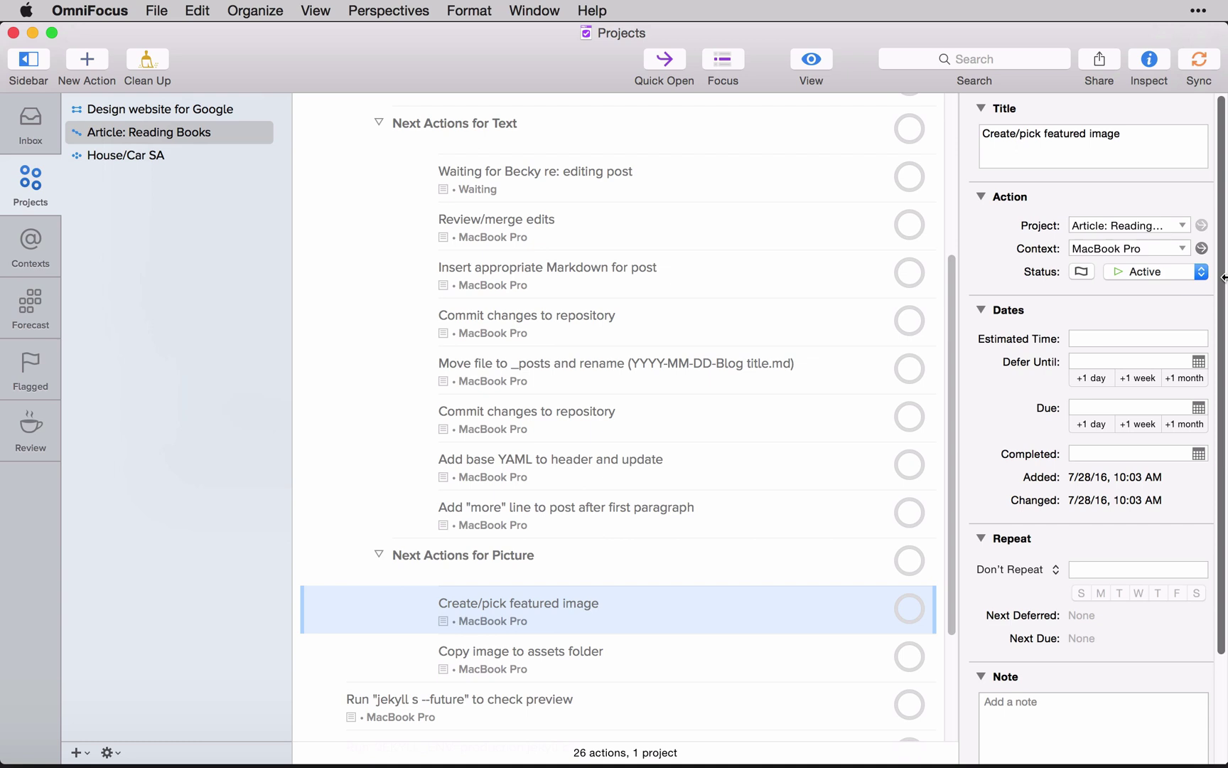
pyautogui.scroll(3, 694, 324)
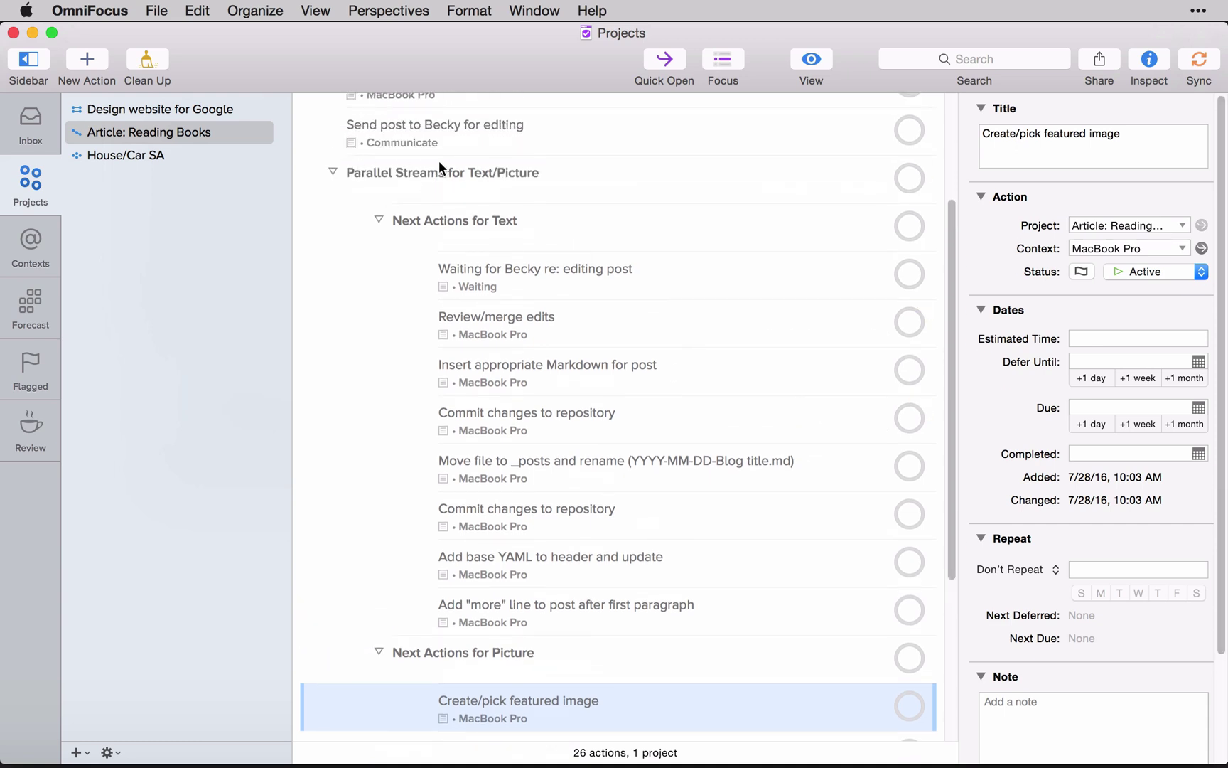
pyautogui.click(332, 172)
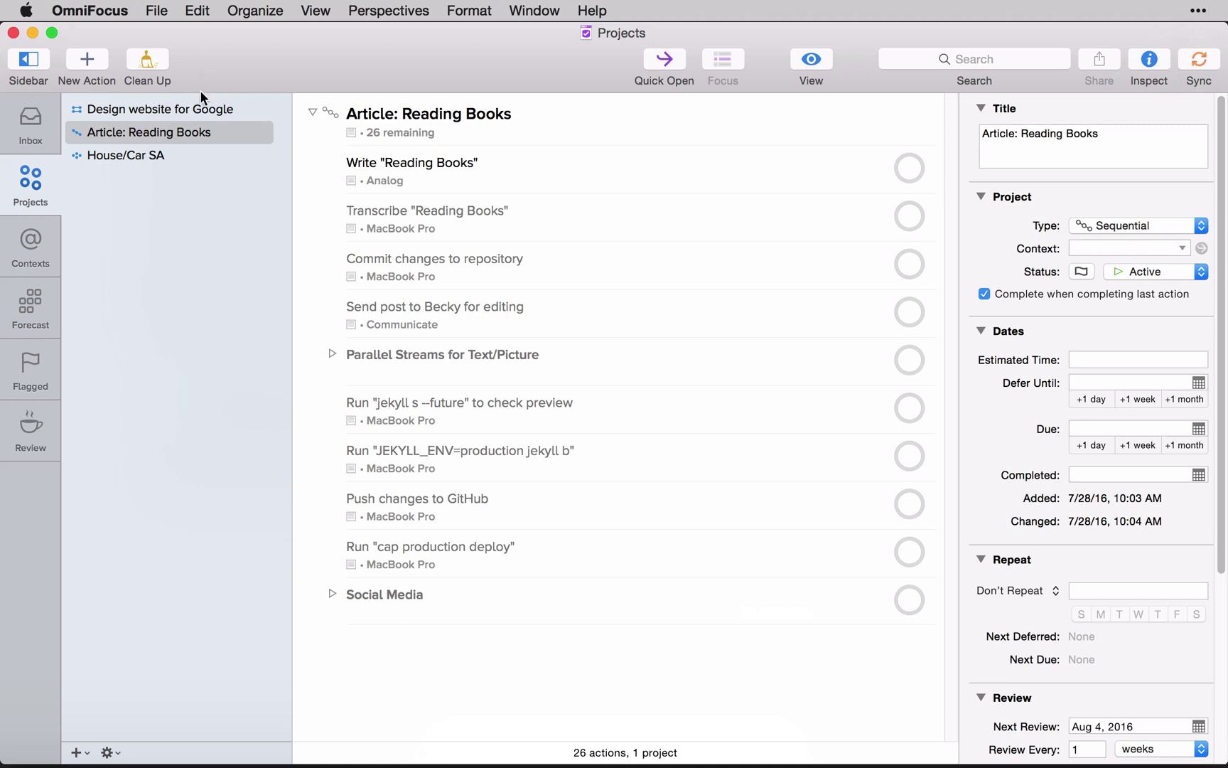
# - View the Design website for Google and House/Car SA projects in turn, and show all projects together again
pyautogui.click(199, 109)
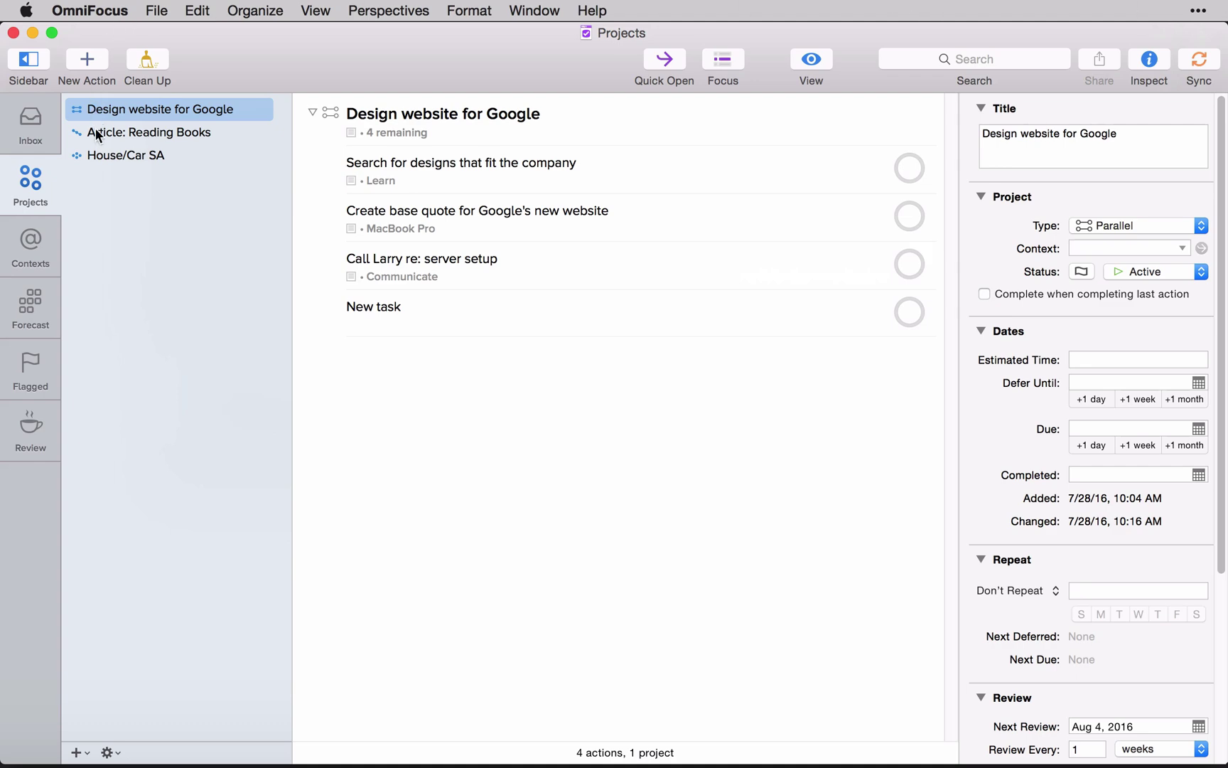
pyautogui.click(103, 158)
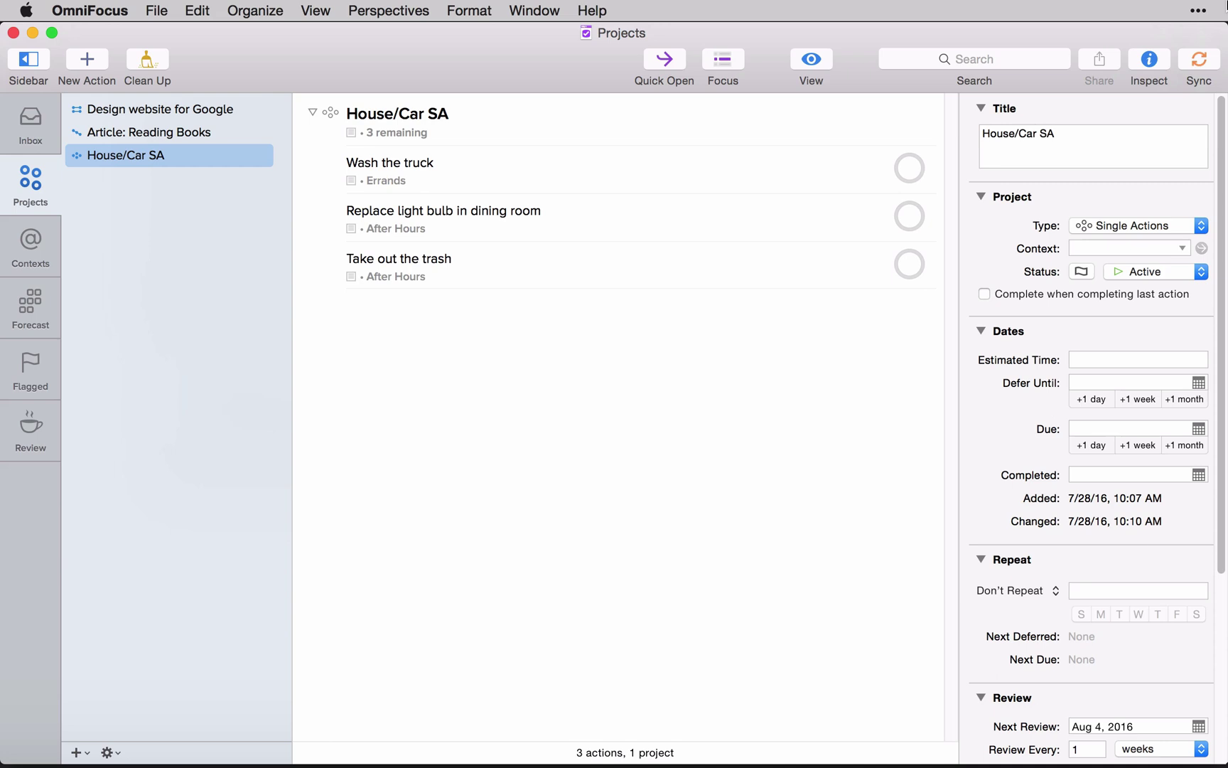
pyautogui.click(215, 265)
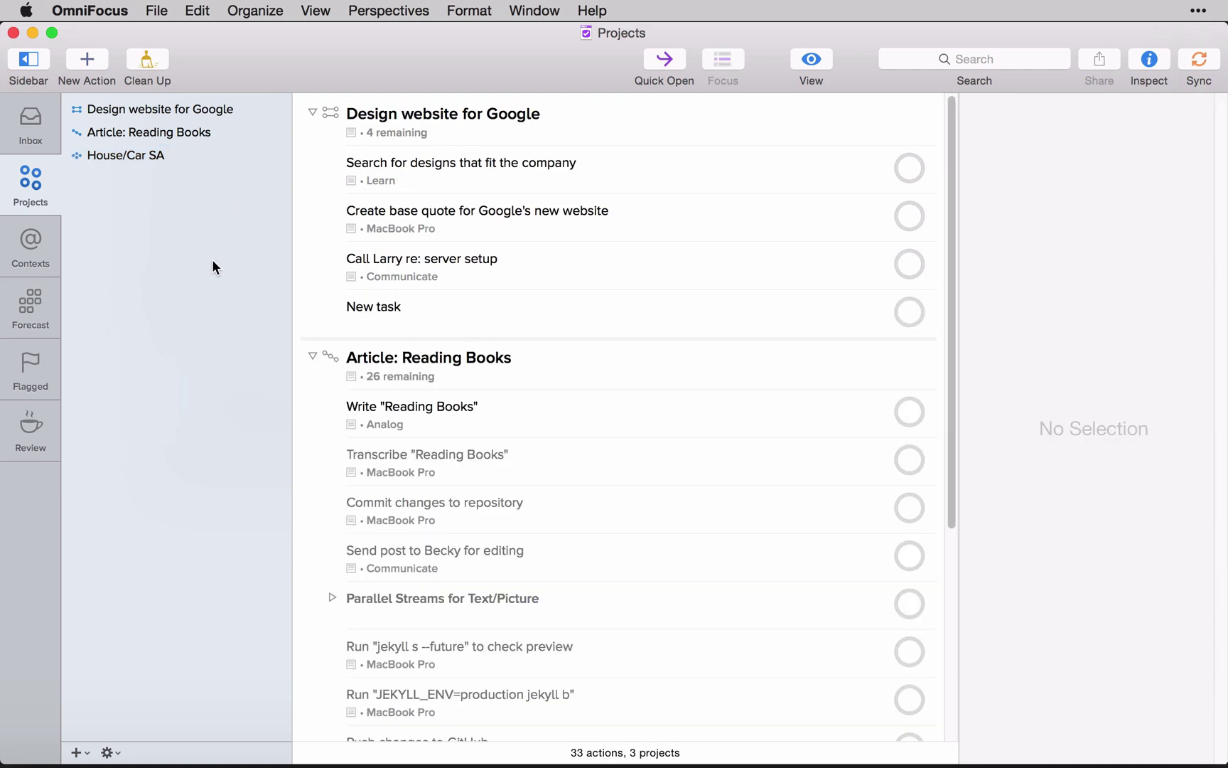